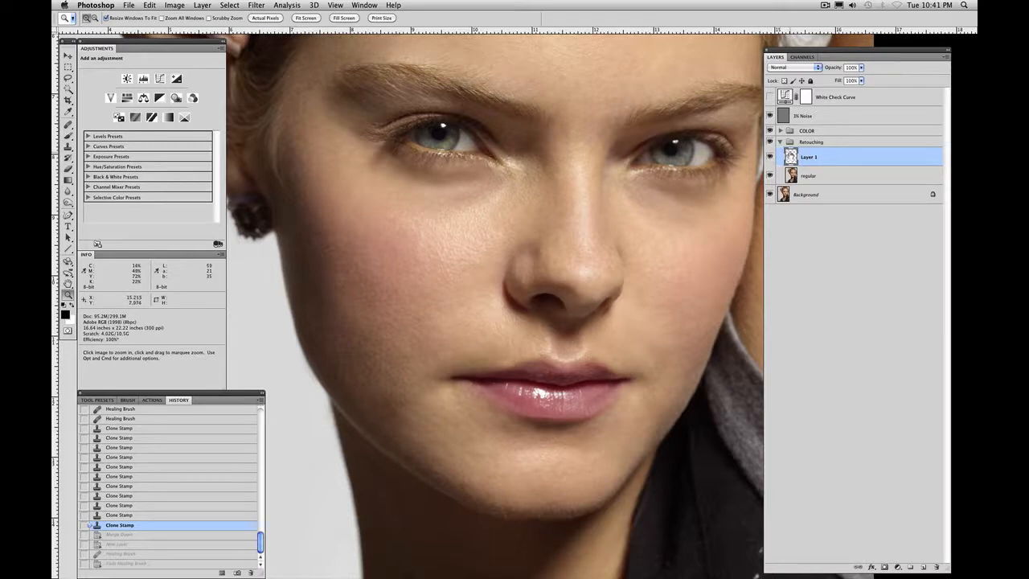
# Merge the retouch layer down into the regular layer and toggle its visibility to compare before and after
pyautogui.press('super+e')
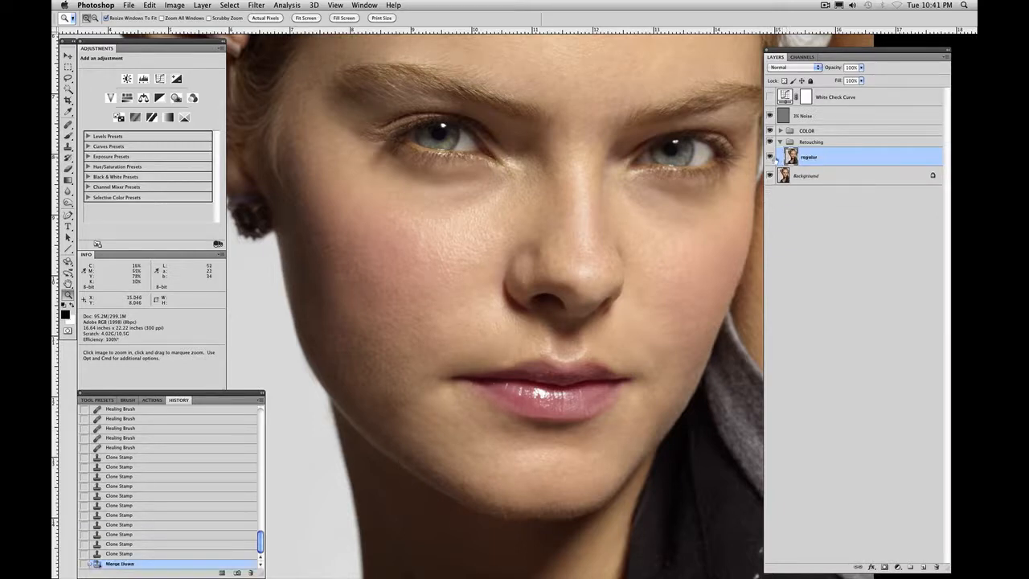
pyautogui.click(769, 156)
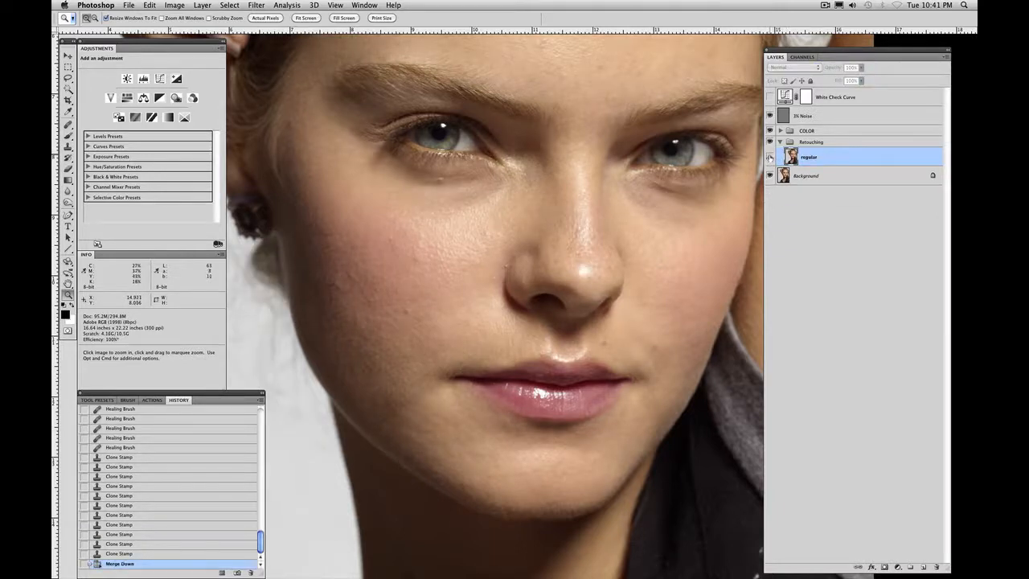
pyautogui.click(769, 157)
pyautogui.click(769, 157)
pyautogui.click(770, 157)
pyautogui.click(769, 157)
pyautogui.click(769, 157)
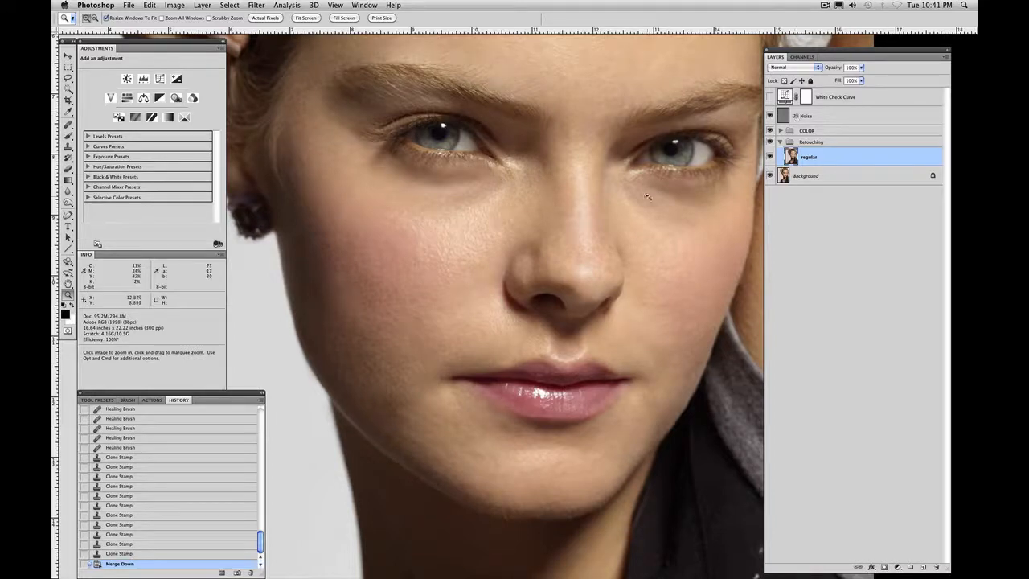
# Add a new layer above regular and heal the under-eye area on the earring side, sampling the upper cheek
pyautogui.click(923, 566)
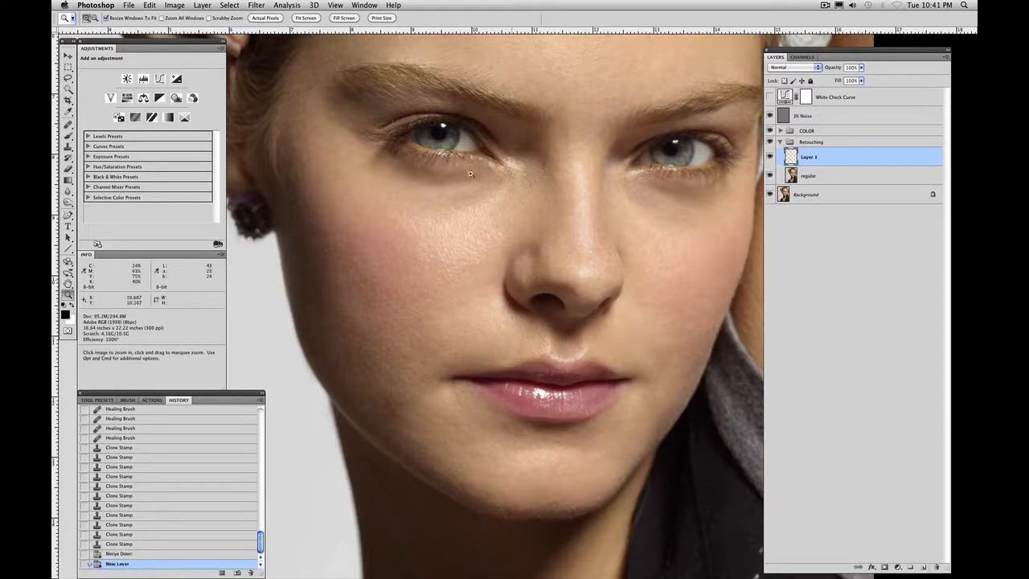
pyautogui.press('s')
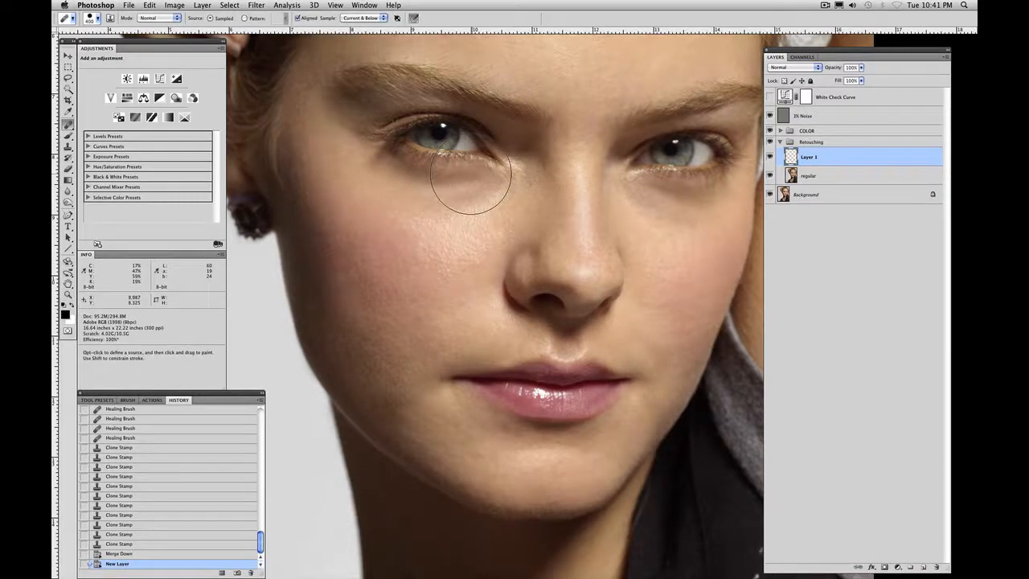
pyautogui.keyDown('alt'); pyautogui.click(487, 215); pyautogui.keyUp('alt')
pyautogui.moveTo(496, 188)
pyautogui.mouseDown()
pyautogui.moveTo(466, 202)
pyautogui.moveTo(383, 204)
pyautogui.mouseUp()
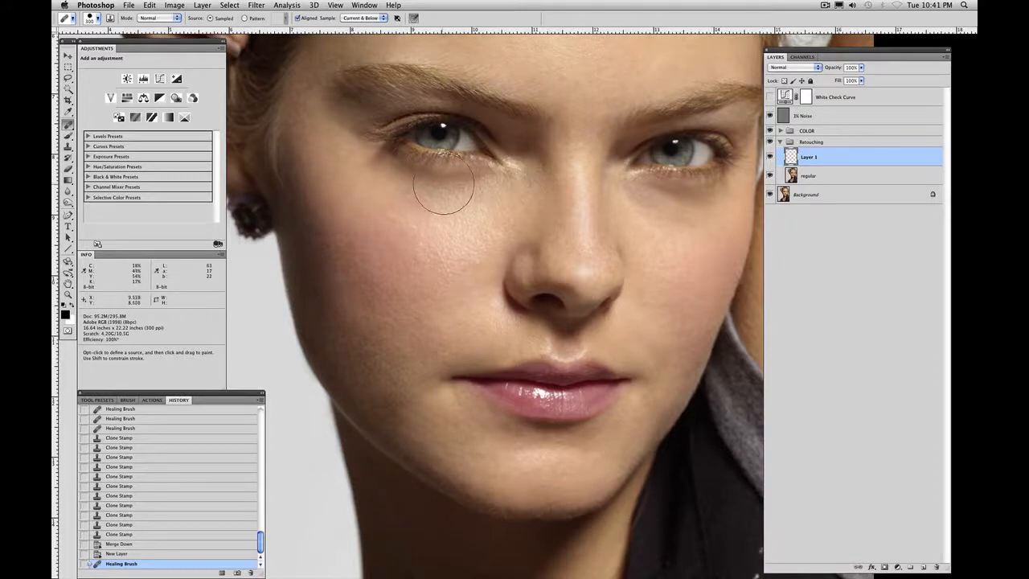
# Fade the last Healing Brush stroke to 61% opacity and compare the result by toggling the layer's visibility
pyautogui.click(150, 5)
pyautogui.click(182, 54)
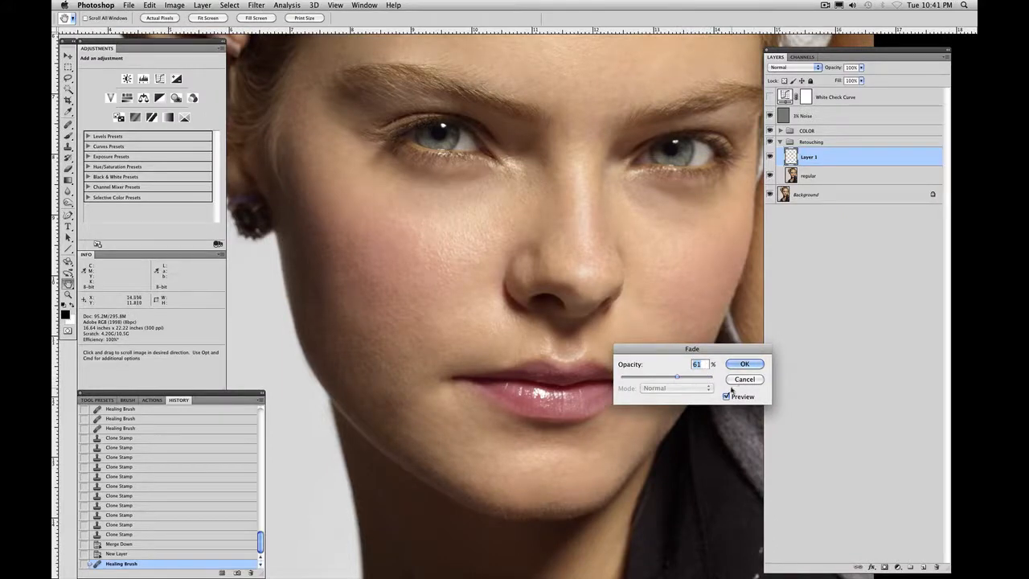
pyautogui.click(744, 366)
pyautogui.click(770, 157)
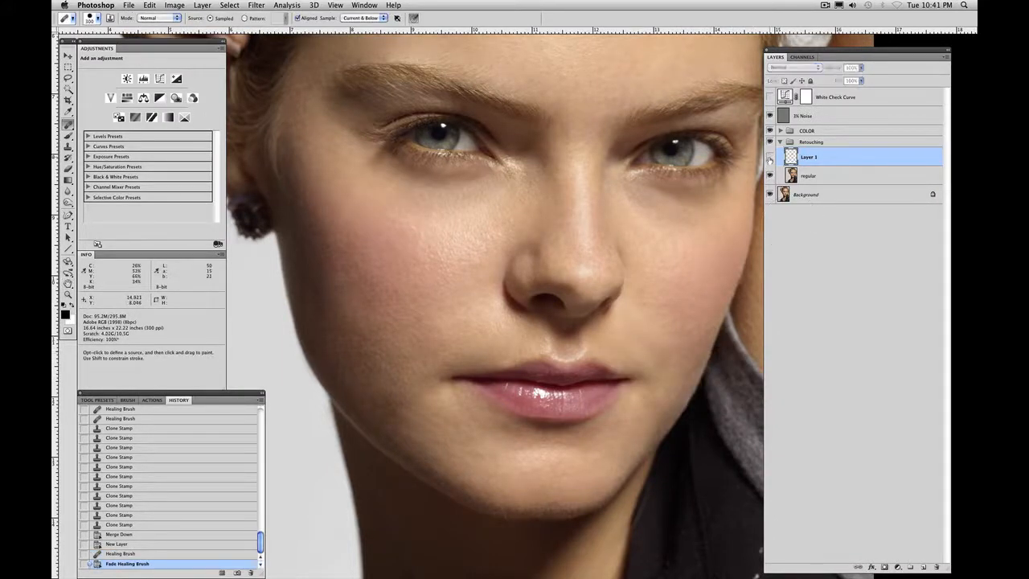
pyautogui.click(771, 158)
# Heal the area under the other eye with the Healing Brush, sampling clean skin from the cheek just below it
pyautogui.moveTo(680, 232); pyautogui.dragTo(535, 255)
pyautogui.keyDown('alt'); pyautogui.click(488, 233); pyautogui.keyUp('alt')
pyautogui.moveTo(490, 202)
pyautogui.mouseDown()
pyautogui.moveTo(505, 228)
pyautogui.moveTo(558, 230)
pyautogui.mouseUp()
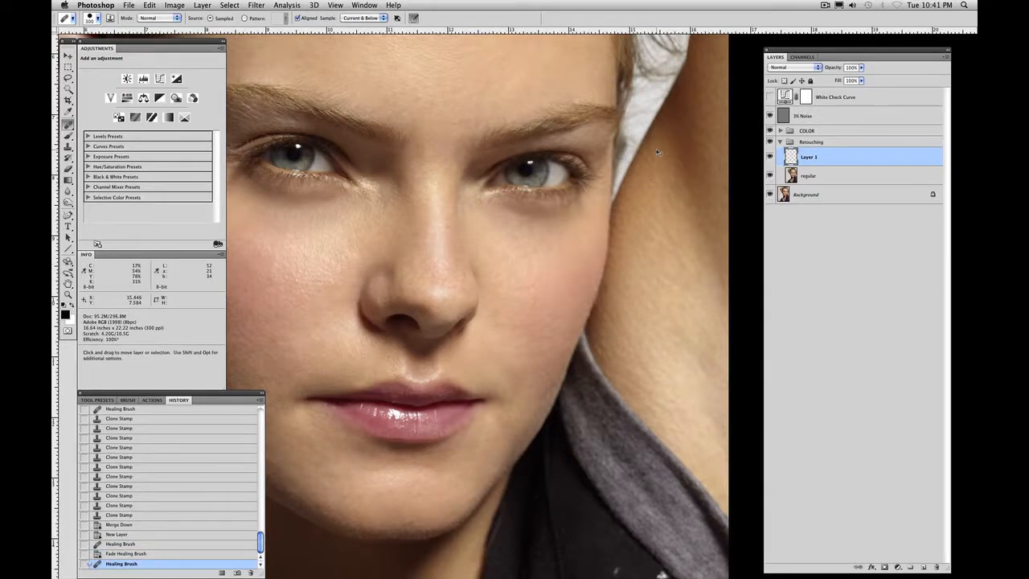
# Compare the under-eye healing before and after on the whole portrait, and merge that layer down into regular
pyautogui.press('super+0')
pyautogui.click(770, 157)
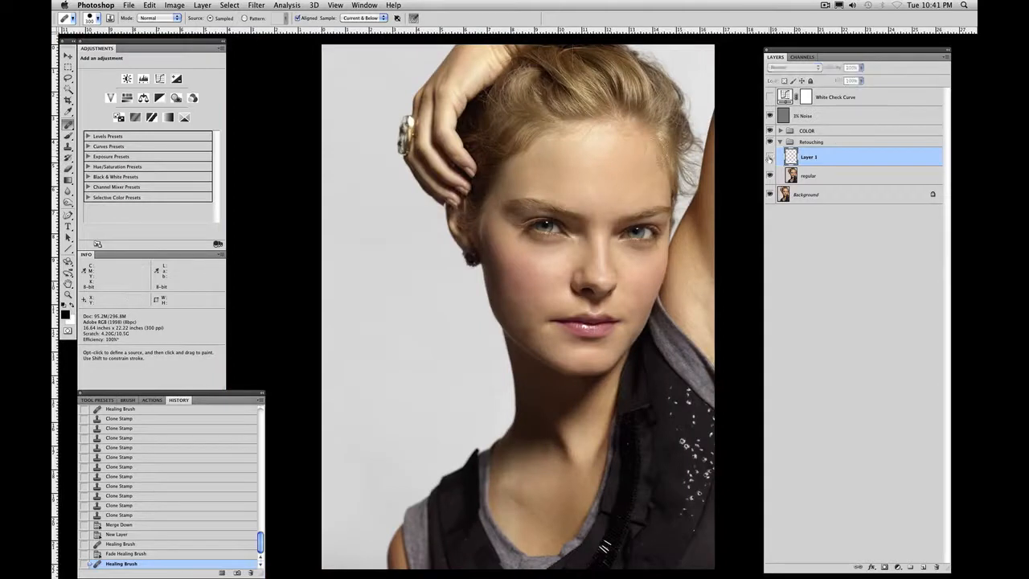
pyautogui.click(770, 158)
pyautogui.hscroll(5, 746, 141)
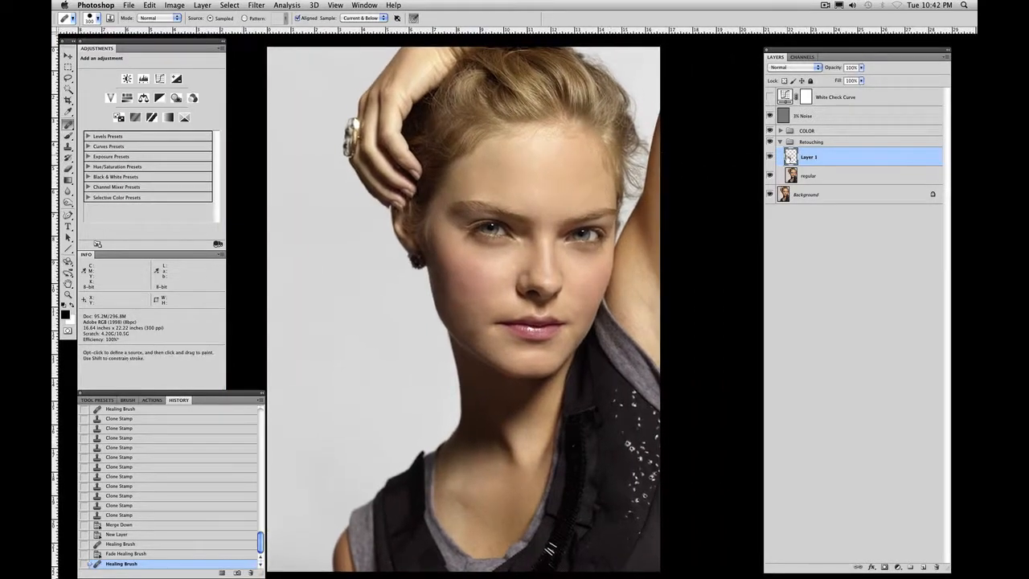
pyautogui.press('super+e')
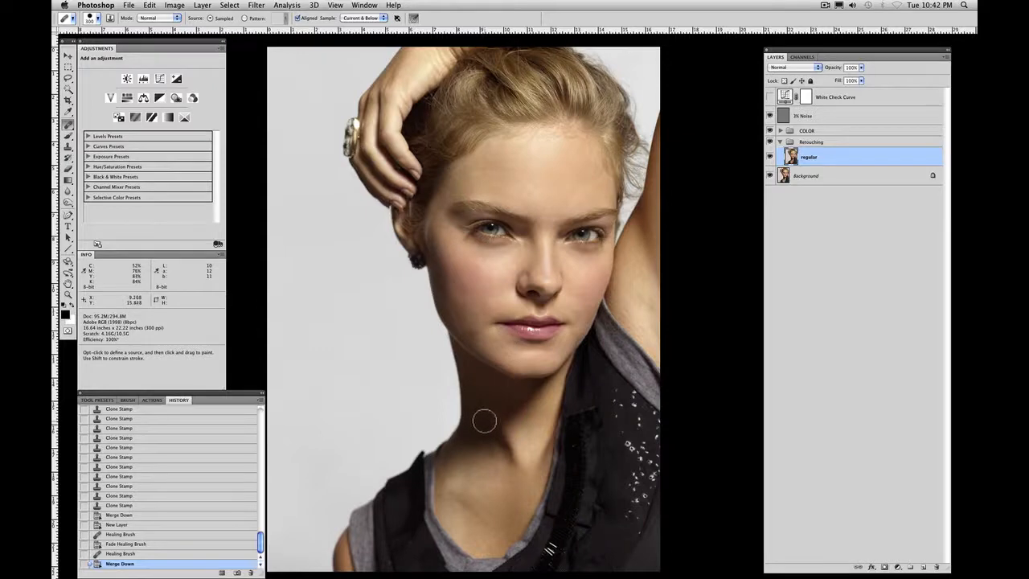
# Add a new layer above regular for the shadowed cheek and enlarge the Clone Stamp brush to 500 px
pyautogui.press('z')
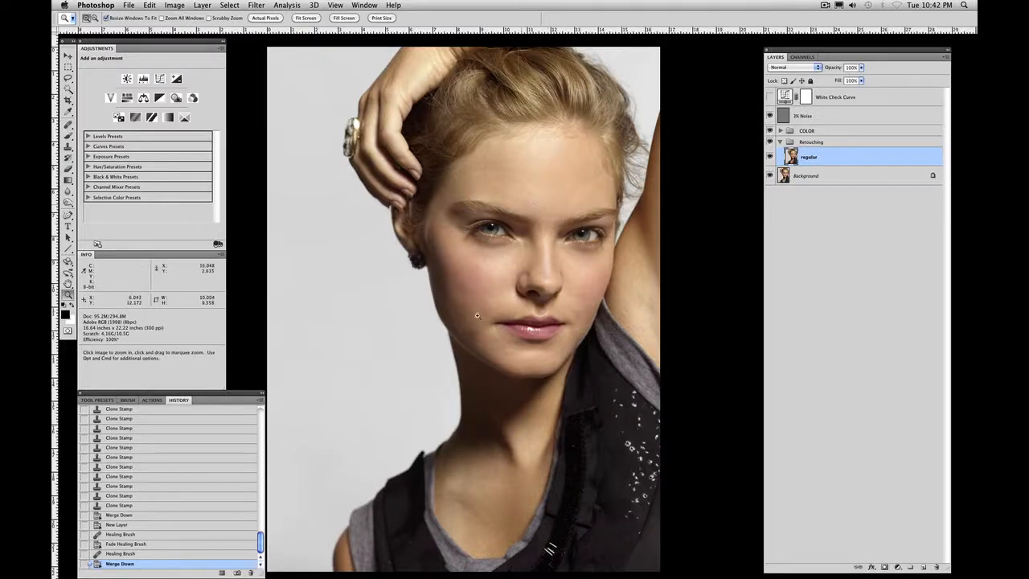
pyautogui.moveTo(645, 108); pyautogui.dragTo(409, 333)
pyautogui.moveTo(528, 355)
pyautogui.mouseDown()
pyautogui.moveTo(501, 226)
pyautogui.moveTo(515, 349)
pyautogui.moveTo(524, 346)
pyautogui.mouseUp()
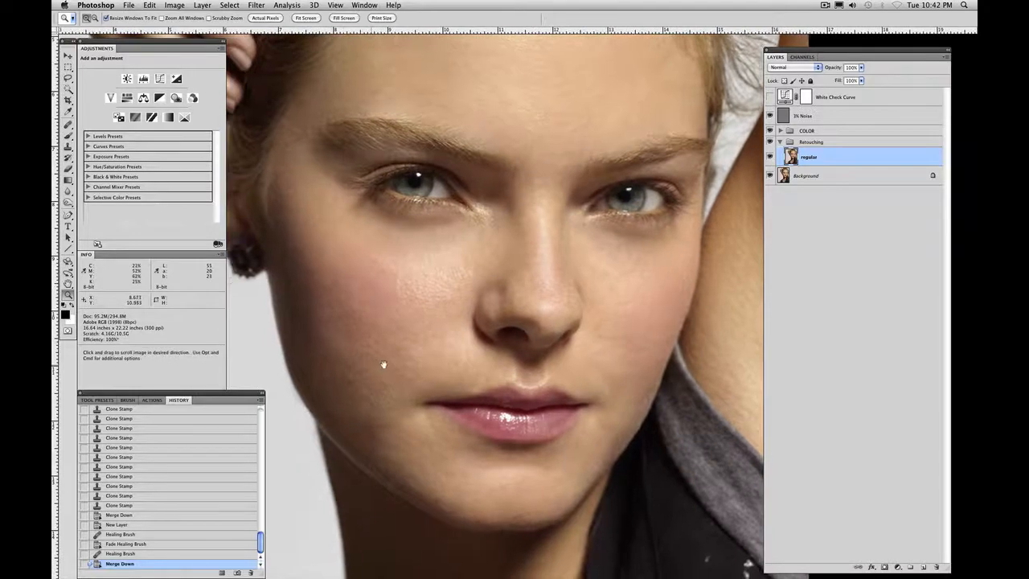
pyautogui.moveTo(378, 365); pyautogui.dragTo(391, 365)
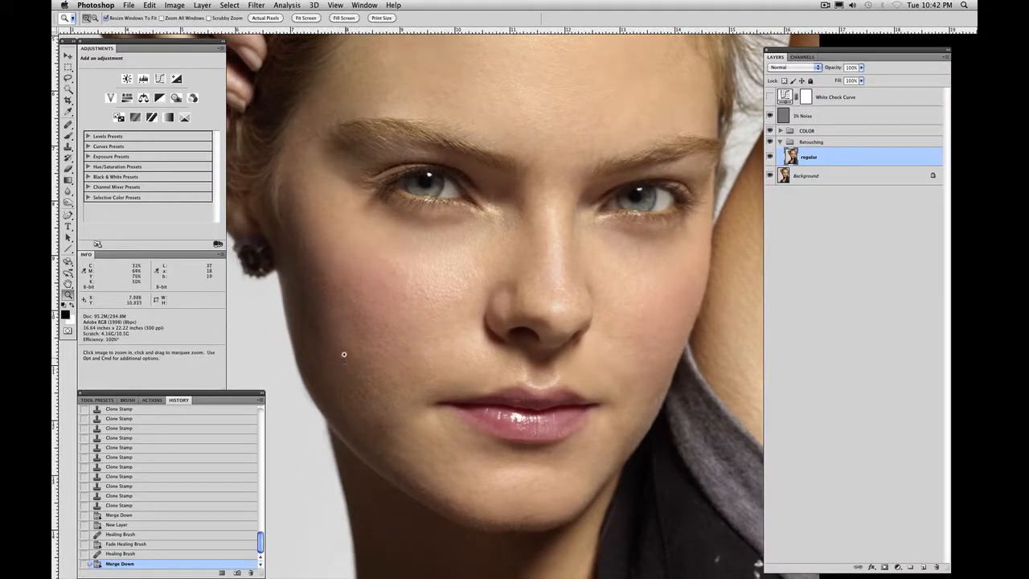
pyautogui.moveTo(327, 437); pyautogui.dragTo(327, 439)
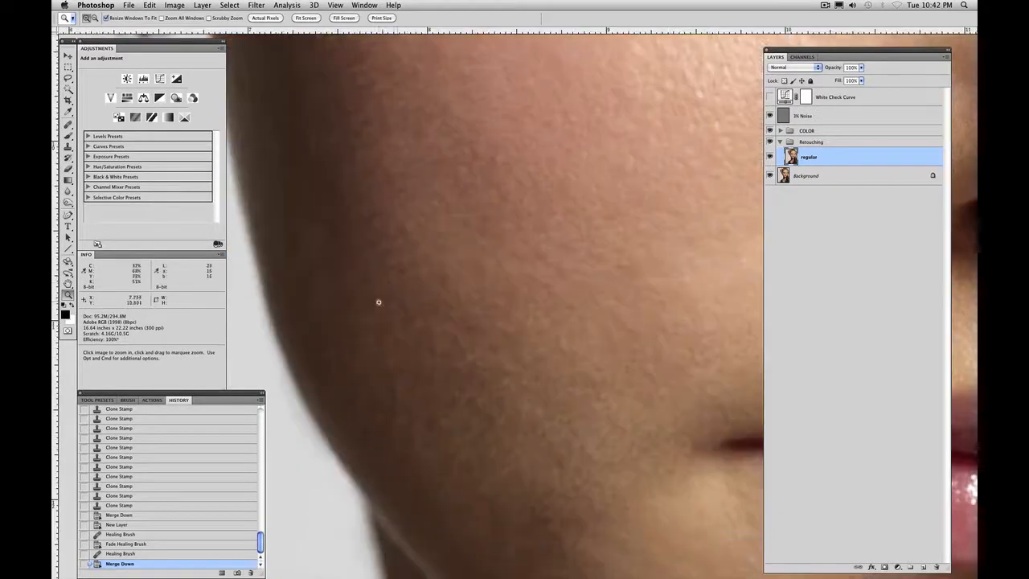
pyautogui.click(924, 567)
pyautogui.press('s')
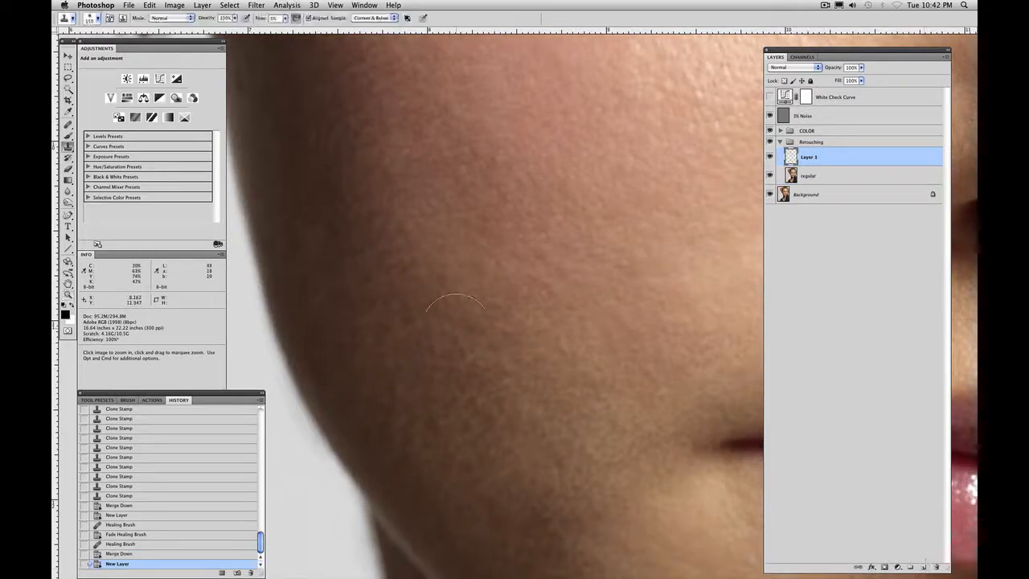
pyautogui.press(']')
pyautogui.press(']')
pyautogui.press(']')
pyautogui.press(']')
pyautogui.press(']')
pyautogui.press(']')
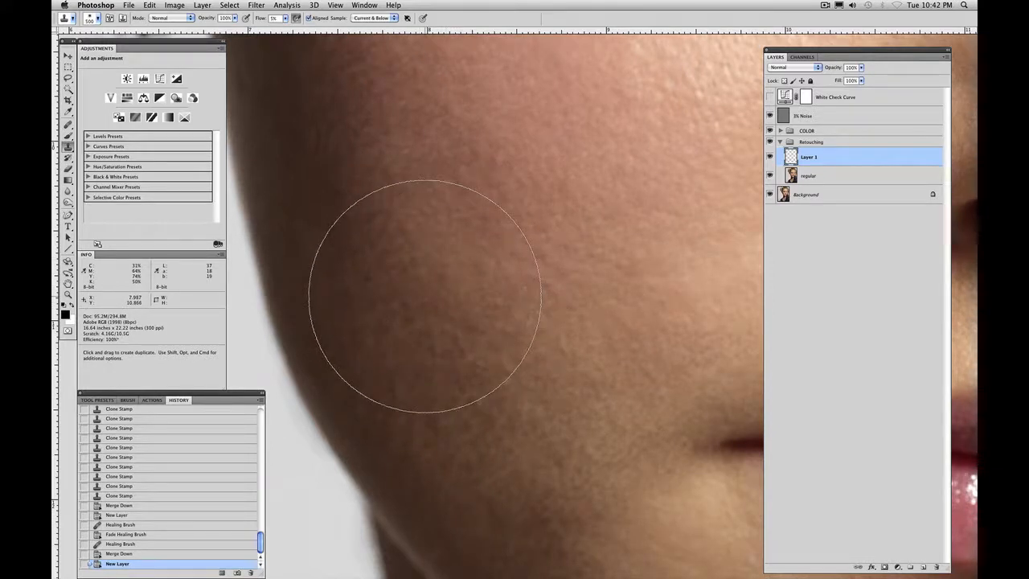
# Set the new layer's blend mode to Darken and rename it darken
pyautogui.click(800, 68)
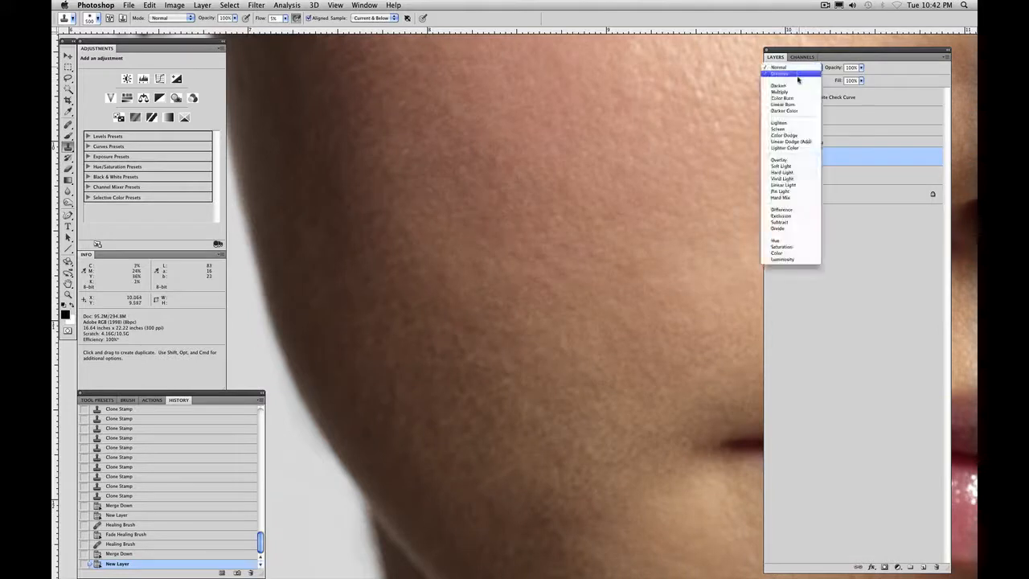
pyautogui.click(799, 85)
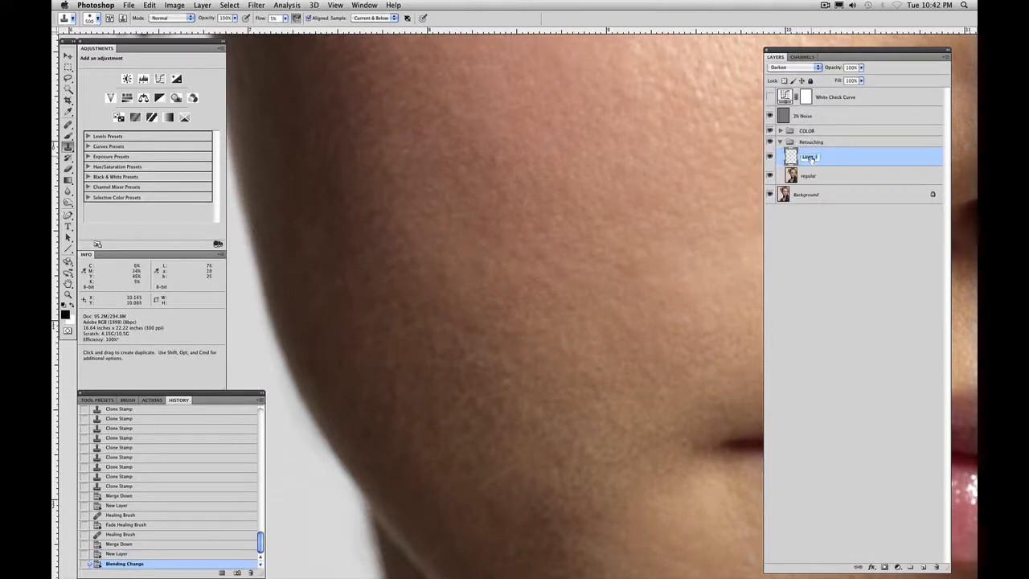
pyautogui.press('Return')
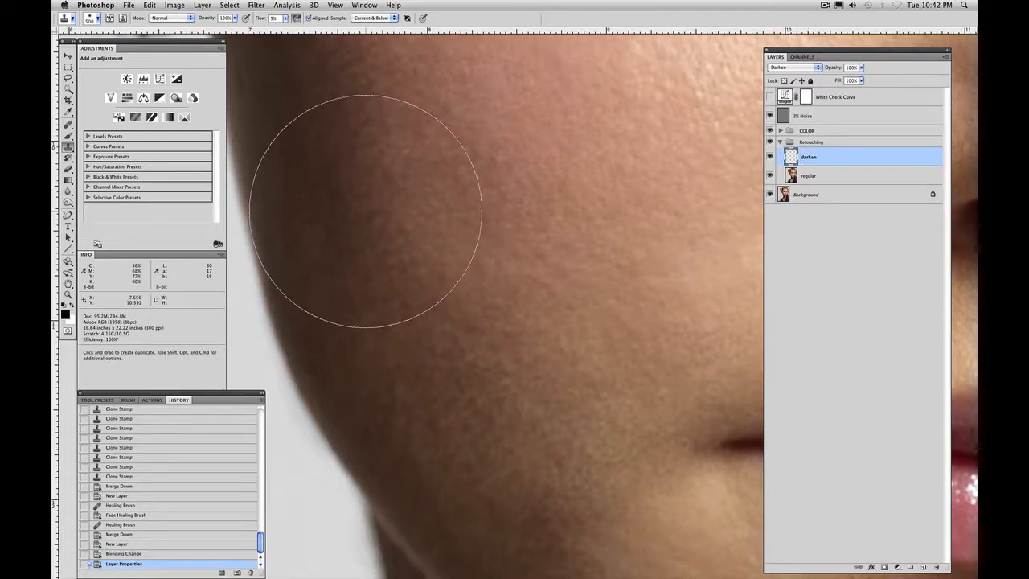
# Set the Clone Stamp to 10% flow and 300 px, and clone skin over the light patches on the shadowed cheek
pyautogui.hotkey('shift', '1')
pyautogui.press('[')
pyautogui.press('[')
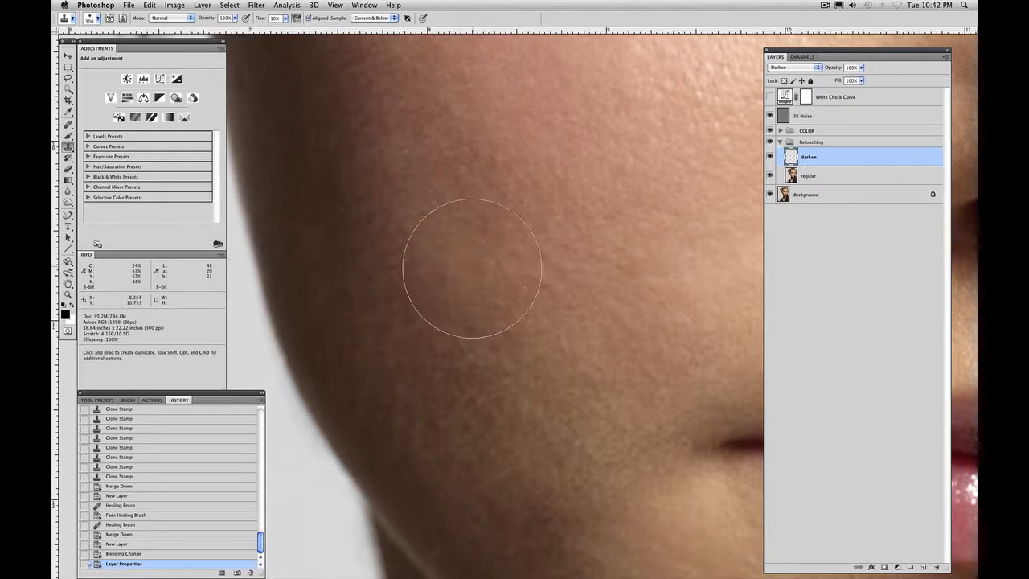
pyautogui.press('alt')
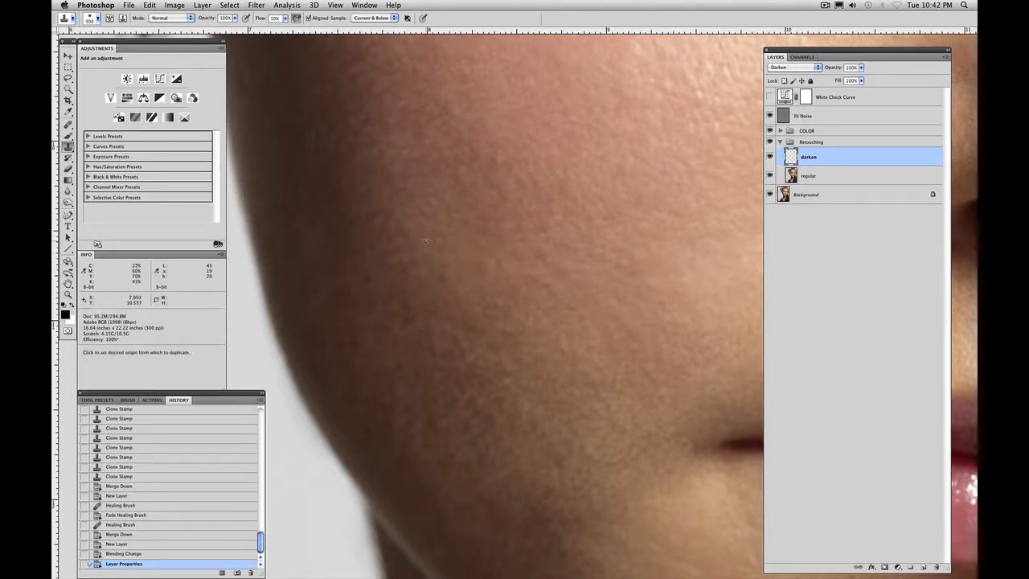
pyautogui.keyDown('alt'); pyautogui.click(427, 242); pyautogui.keyUp('alt')
pyautogui.moveTo(419, 234)
pyautogui.mouseDown()
pyautogui.moveTo(445, 292)
pyautogui.moveTo(414, 231)
pyautogui.moveTo(409, 282)
pyautogui.mouseUp()
pyautogui.moveTo(383, 237); pyautogui.dragTo(402, 314)
pyautogui.click(396, 298)
# Resample the cheek and clone across its lower part toward the mouth, and undo the last stroke
pyautogui.keyDown('alt'); pyautogui.click(396, 297); pyautogui.keyUp('alt')
pyautogui.moveTo(383, 273)
pyautogui.mouseDown()
pyautogui.moveTo(459, 391)
pyautogui.moveTo(404, 295)
pyautogui.moveTo(475, 391)
pyautogui.mouseUp()
pyautogui.moveTo(444, 324)
pyautogui.mouseDown()
pyautogui.moveTo(473, 377)
pyautogui.moveTo(475, 340)
pyautogui.moveTo(480, 372)
pyautogui.moveTo(491, 335)
pyautogui.moveTo(526, 316)
pyautogui.moveTo(513, 307)
pyautogui.mouseUp()
pyautogui.keyDown('alt'); pyautogui.click(526, 320); pyautogui.keyUp('alt')
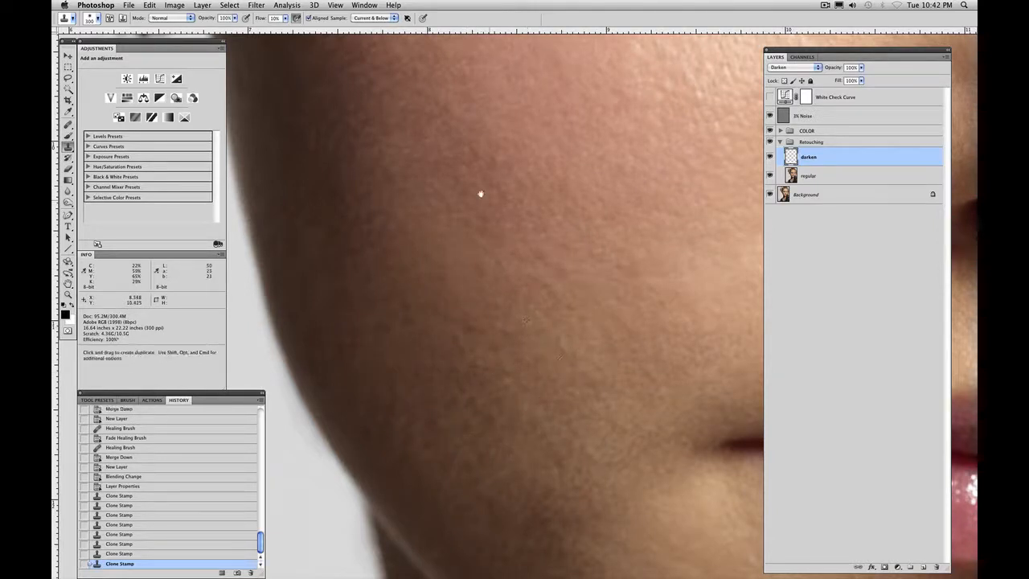
pyautogui.press('super+z')
# Reduce the Clone Stamp to 150 px and even out the shadow edge of the upper cheek beside the earring, resampling nearby skin
pyautogui.moveTo(476, 169); pyautogui.dragTo(558, 351)
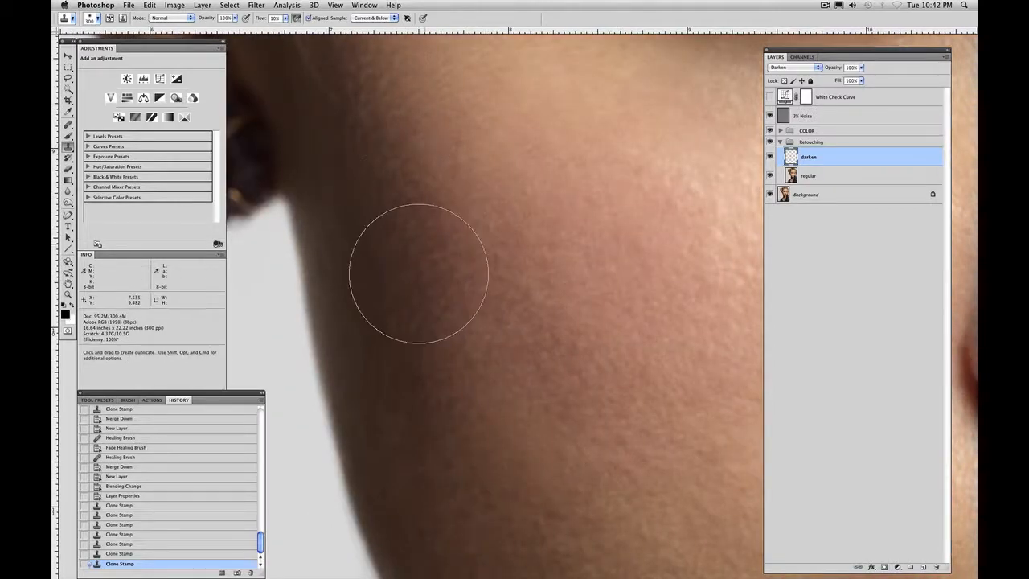
pyautogui.press('[')
pyautogui.press('[')
pyautogui.press('[')
pyautogui.press('[')
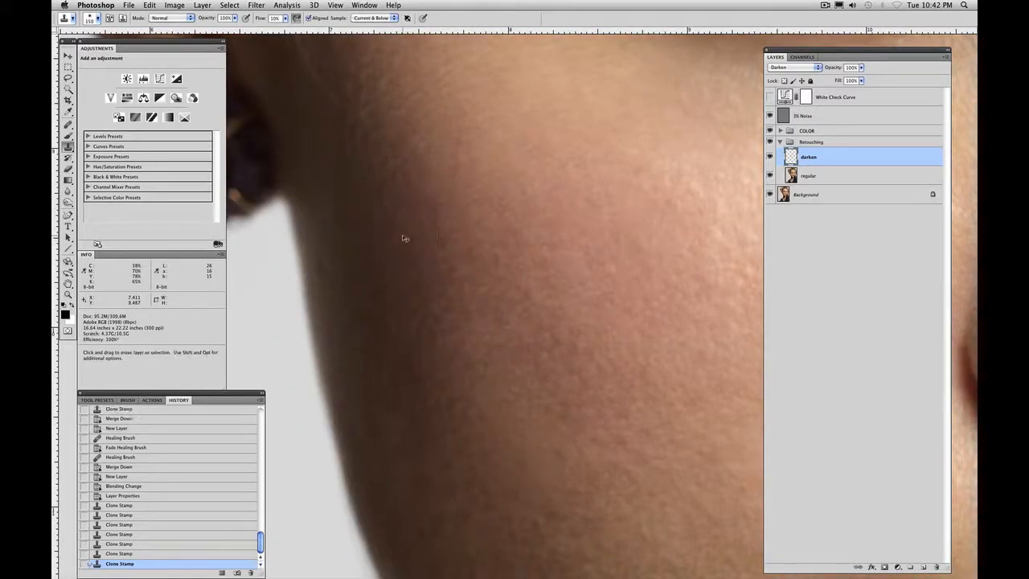
pyautogui.keyDown('alt'); pyautogui.click(417, 243); pyautogui.keyUp('alt')
pyautogui.click(420, 219)
pyautogui.keyDown('alt'); pyautogui.click(395, 185); pyautogui.keyUp('alt')
pyautogui.moveTo(392, 143)
pyautogui.mouseDown()
pyautogui.moveTo(386, 153)
pyautogui.moveTo(375, 135)
pyautogui.mouseUp()
pyautogui.click(374, 136)
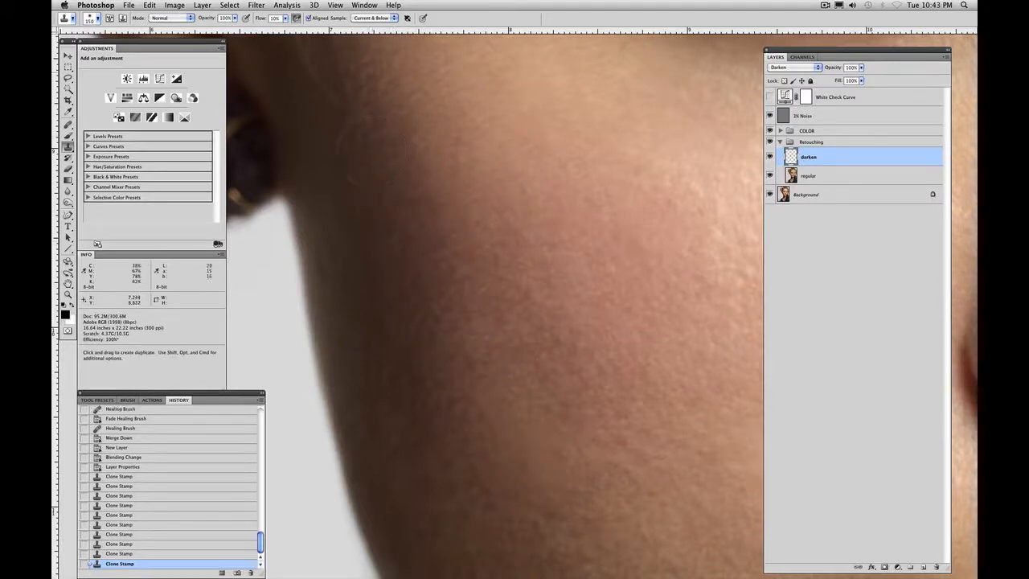
pyautogui.click(373, 144)
pyautogui.keyDown('alt'); pyautogui.click(394, 182); pyautogui.keyUp('alt')
pyautogui.click(387, 189)
pyautogui.moveTo(397, 227); pyautogui.dragTo(416, 304)
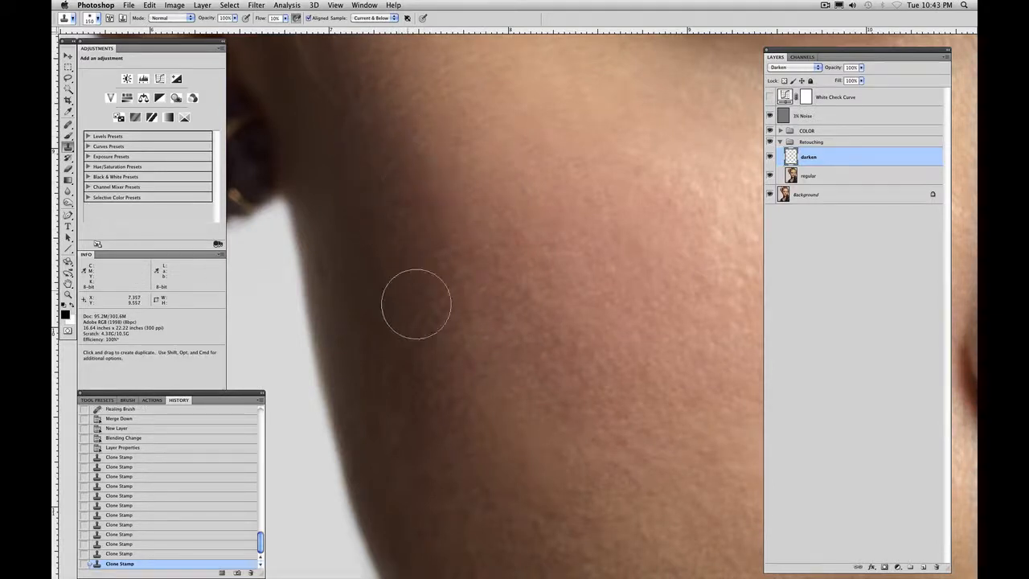
# Clone from nearby skin to smooth the shadow transition from mid cheek down toward the jaw on the darken layer
pyautogui.keyDown('alt'); pyautogui.click(447, 261); pyautogui.keyUp('alt')
pyautogui.click(472, 310)
pyautogui.keyDown('alt'); pyautogui.click(403, 312); pyautogui.keyUp('alt')
pyautogui.moveTo(425, 387)
pyautogui.mouseDown()
pyautogui.moveTo(405, 294)
pyautogui.moveTo(386, 380)
pyautogui.mouseUp()
pyautogui.moveTo(441, 469)
pyautogui.mouseDown()
pyautogui.moveTo(427, 336)
pyautogui.moveTo(460, 422)
pyautogui.mouseUp()
pyautogui.keyDown('alt'); pyautogui.click(442, 395); pyautogui.keyUp('alt')
pyautogui.moveTo(397, 354); pyautogui.dragTo(365, 306)
pyautogui.moveTo(434, 474); pyautogui.dragTo(416, 430)
pyautogui.moveTo(499, 439); pyautogui.dragTo(473, 395)
pyautogui.moveTo(431, 432)
pyautogui.mouseDown()
pyautogui.moveTo(425, 372)
pyautogui.moveTo(406, 340)
pyautogui.mouseUp()
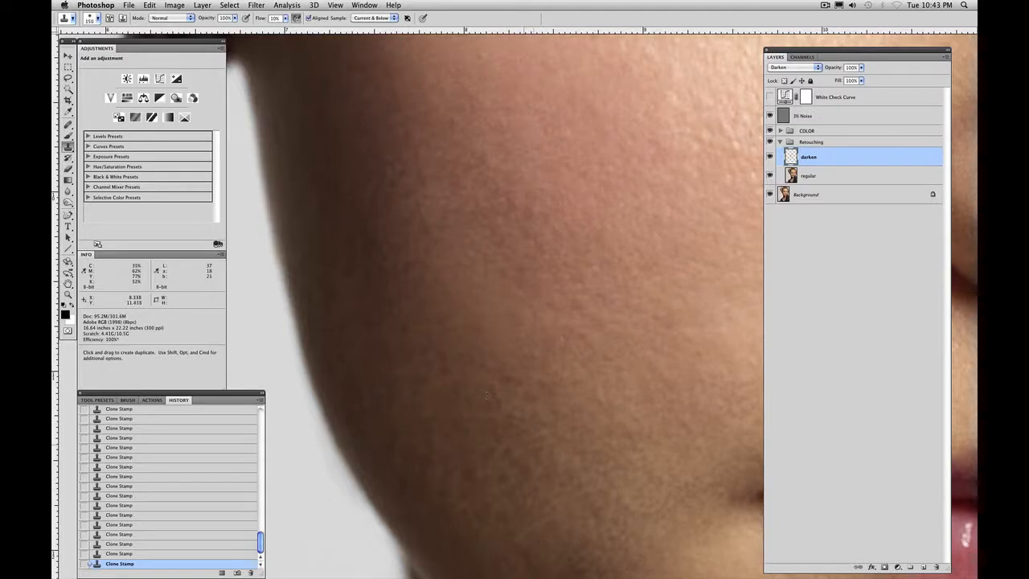
# Add a new Normal layer above darken and clone over the uneven patches across the shadowed cheek with a 175 px Clone Stamp
pyautogui.click(924, 567)
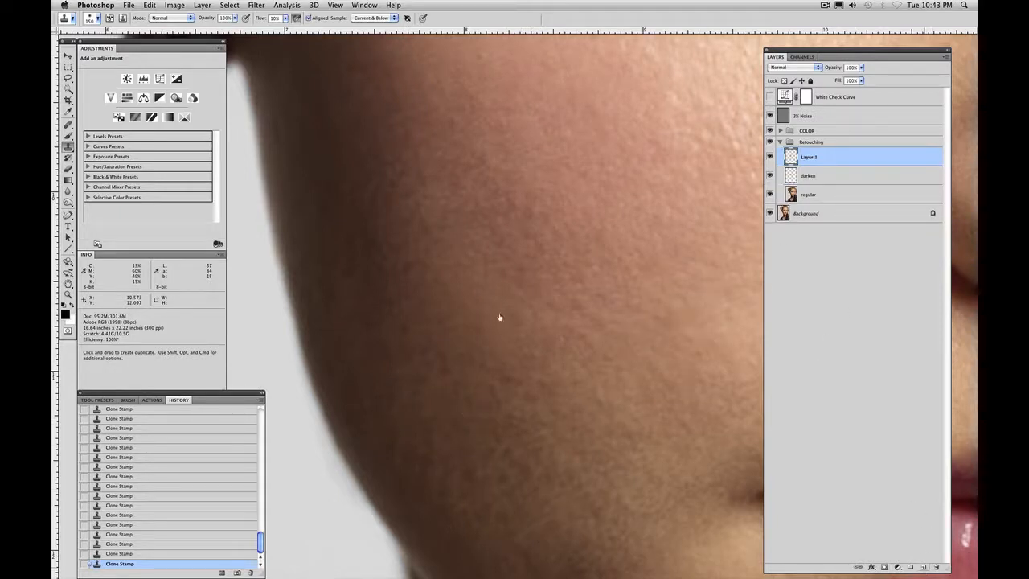
pyautogui.press(']')
pyautogui.keyDown('alt'); pyautogui.click(409, 344); pyautogui.keyUp('alt')
pyautogui.click(376, 240)
pyautogui.keyDown('alt'); pyautogui.click(373, 148); pyautogui.keyUp('alt')
pyautogui.moveTo(395, 199)
pyautogui.mouseDown()
pyautogui.moveTo(429, 207)
pyautogui.moveTo(401, 170)
pyautogui.mouseUp()
pyautogui.moveTo(486, 241); pyautogui.dragTo(478, 241)
pyautogui.click(458, 190)
pyautogui.click(439, 299)
pyautogui.keyDown('alt'); pyautogui.click(468, 394); pyautogui.keyUp('alt')
pyautogui.moveTo(469, 392); pyautogui.dragTo(474, 409)
pyautogui.click(461, 389)
pyautogui.moveTo(408, 386)
pyautogui.mouseDown()
pyautogui.moveTo(470, 493)
pyautogui.moveTo(471, 462)
pyautogui.mouseUp()
pyautogui.moveTo(482, 371); pyautogui.dragTo(516, 437)
# Clone skin over the remaining uneven tones from the blushed cheek down to the area beside the mouth corner
pyautogui.press('super+minus')
pyautogui.moveTo(473, 203); pyautogui.dragTo(563, 378)
pyautogui.moveTo(467, 278); pyautogui.dragTo(472, 294)
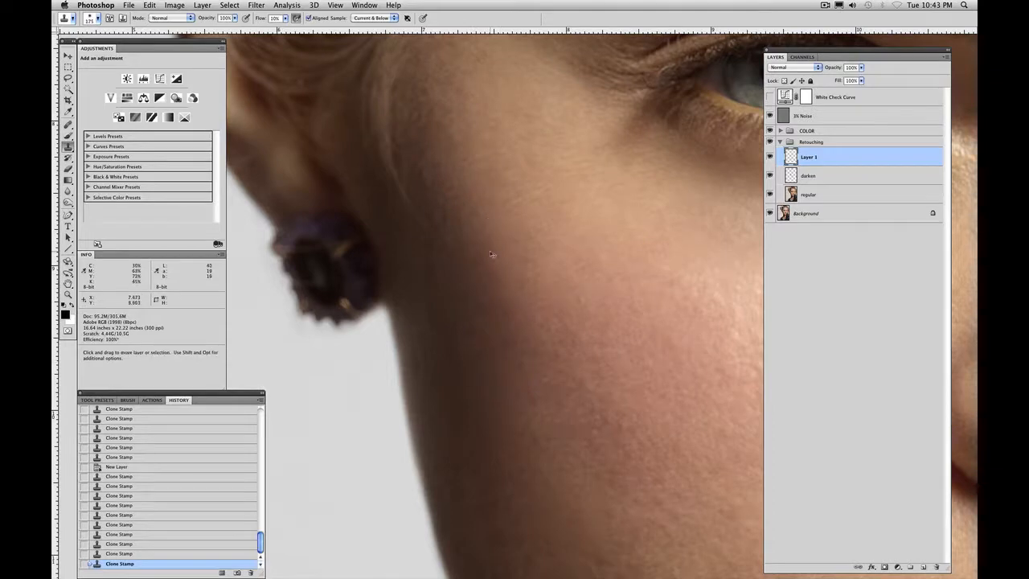
pyautogui.press('super+minus')
pyautogui.moveTo(609, 365); pyautogui.dragTo(481, 342)
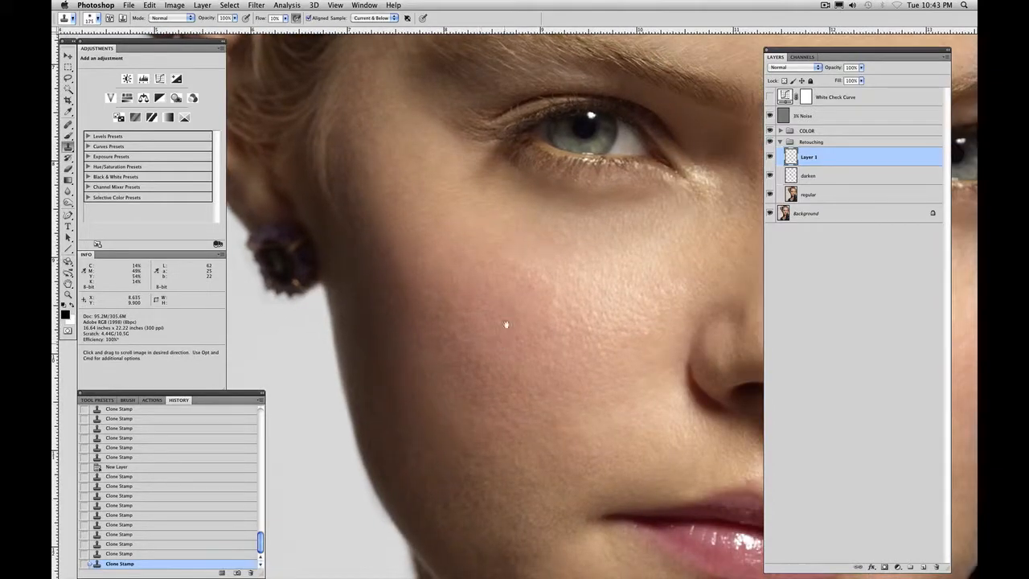
pyautogui.keyDown('alt'); pyautogui.click(444, 328); pyautogui.keyUp('alt')
pyautogui.moveTo(438, 313)
pyautogui.mouseDown()
pyautogui.moveTo(466, 364)
pyautogui.moveTo(513, 372)
pyautogui.moveTo(515, 360)
pyautogui.mouseUp()
pyautogui.keyDown('alt'); pyautogui.click(524, 474); pyautogui.keyUp('alt')
pyautogui.moveTo(482, 518); pyautogui.dragTo(505, 531)
pyautogui.keyDown('alt'); pyautogui.click(509, 535); pyautogui.keyUp('alt')
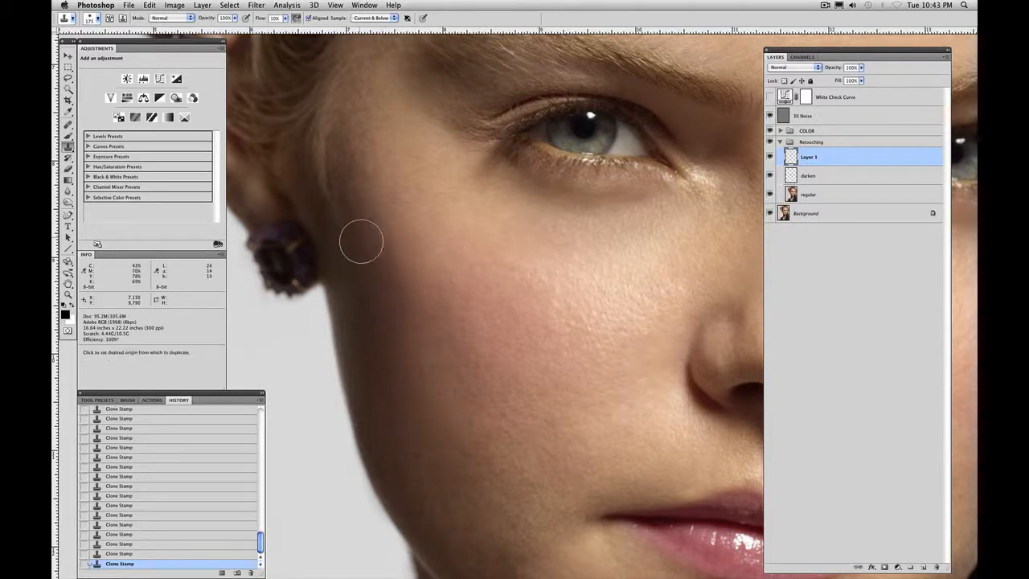
# Clone over the uneven skin at the temple along the hairline above the earring, sampling right beside it
pyautogui.keyDown('alt'); pyautogui.click(353, 131); pyautogui.keyUp('alt')
pyautogui.moveTo(355, 121); pyautogui.dragTo(363, 104)
pyautogui.keyDown('alt'); pyautogui.click(366, 99); pyautogui.keyUp('alt')
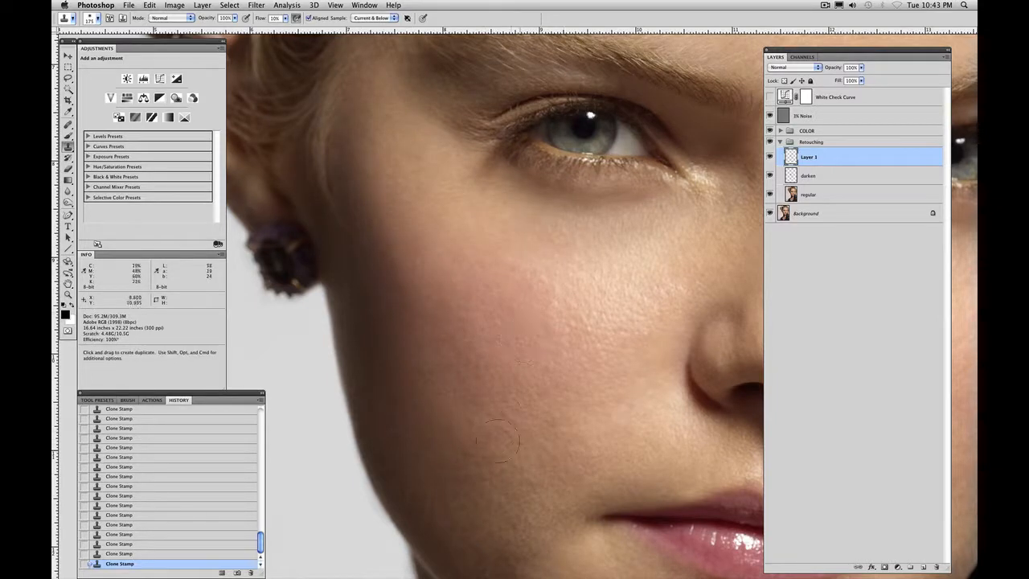
pyautogui.moveTo(576, 481)
pyautogui.mouseDown()
pyautogui.moveTo(560, 423)
pyautogui.moveTo(533, 386)
pyautogui.mouseUp()
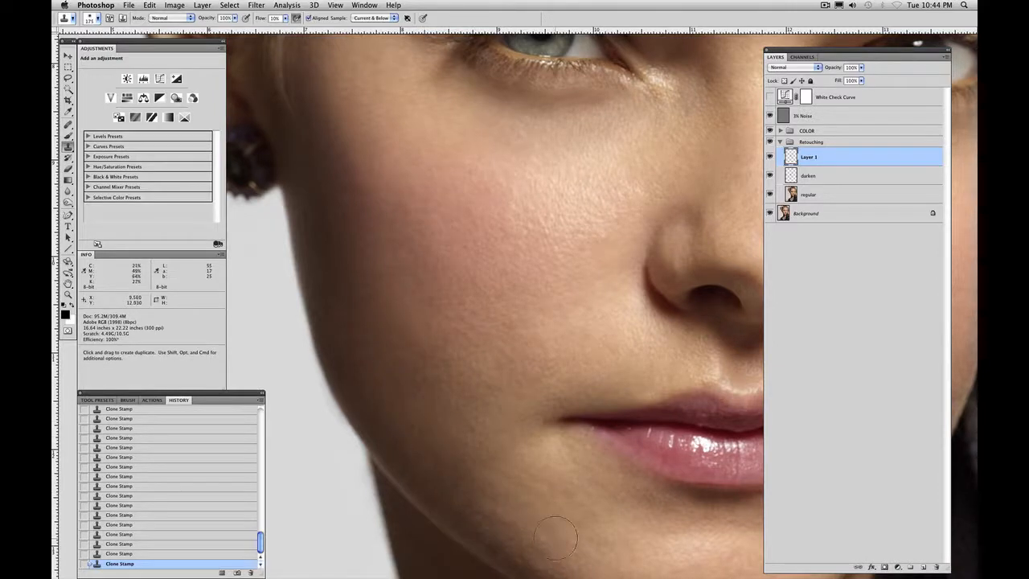
# Clone nearby skin over the uneven patches along the jawline and the chin's lower edge
pyautogui.moveTo(632, 549); pyautogui.dragTo(481, 414)
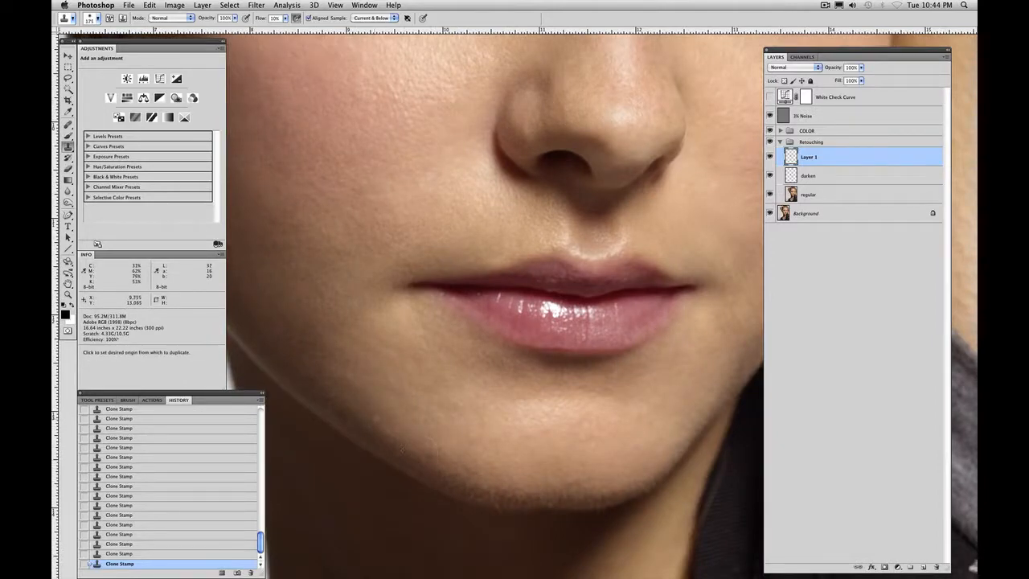
pyautogui.keyDown('alt'); pyautogui.click(374, 428); pyautogui.keyUp('alt')
pyautogui.moveTo(362, 420)
pyautogui.mouseDown()
pyautogui.moveTo(432, 462)
pyautogui.moveTo(398, 442)
pyautogui.moveTo(486, 479)
pyautogui.moveTo(452, 473)
pyautogui.mouseUp()
pyautogui.keyDown('alt'); pyautogui.click(399, 442); pyautogui.keyUp('alt')
pyautogui.keyDown('alt'); pyautogui.click(502, 489); pyautogui.keyUp('alt')
pyautogui.moveTo(517, 489); pyautogui.dragTo(606, 491)
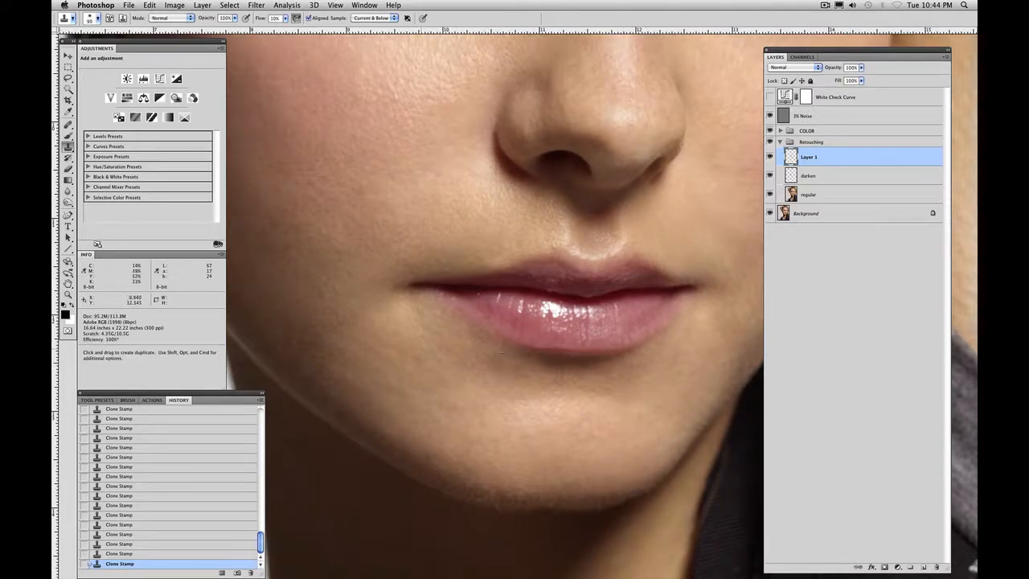
pyautogui.keyDown('alt'); pyautogui.click(338, 416); pyautogui.keyUp('alt')
# Clone over the light hair strand in the shadow under the chin with a smaller Clone Stamp at 40% flow
pyautogui.press('z')
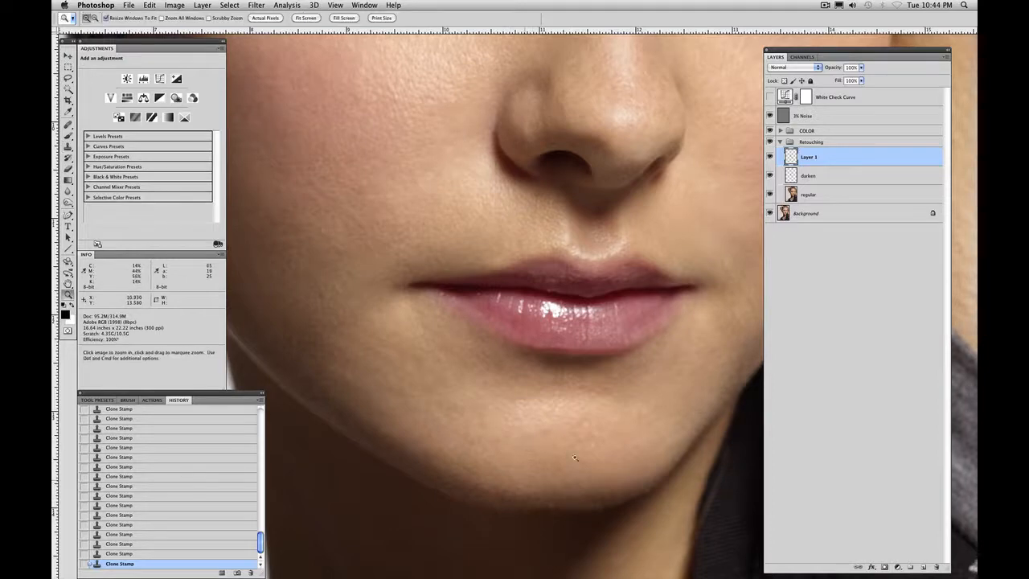
pyautogui.click(458, 543)
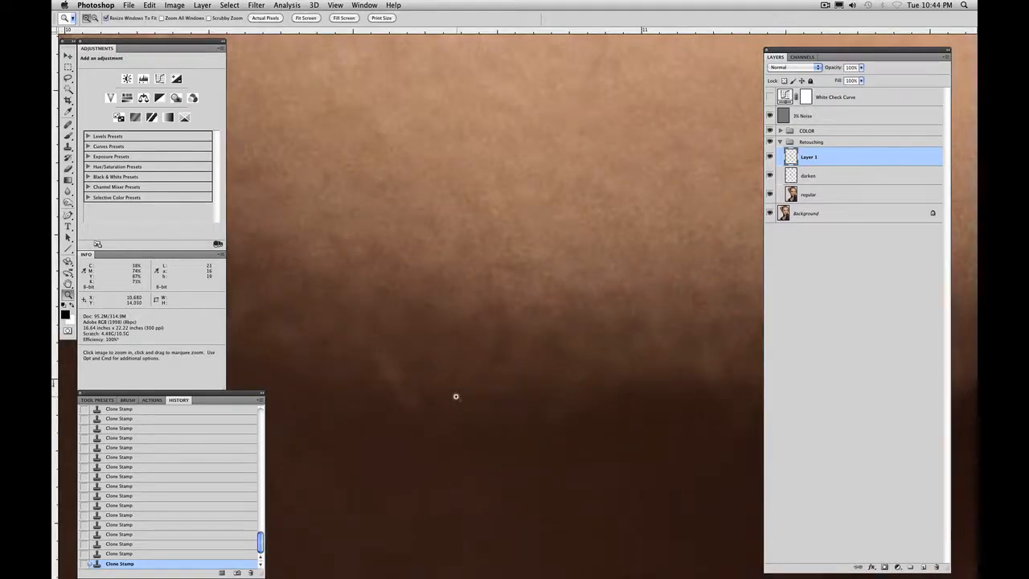
pyautogui.press('Tab')
pyautogui.moveTo(477, 400); pyautogui.dragTo(466, 411)
pyautogui.press('s')
pyautogui.press('Tab')
pyautogui.press('[')
pyautogui.press('[')
pyautogui.press('[')
pyautogui.press('[')
pyautogui.press('[')
pyautogui.press('[')
pyautogui.press('[')
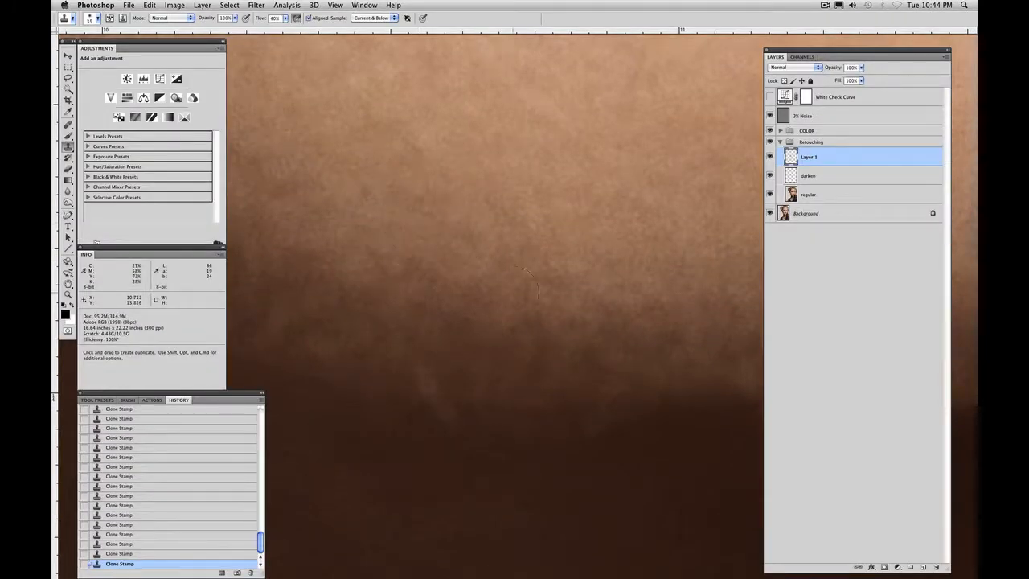
pyautogui.press('Tab')
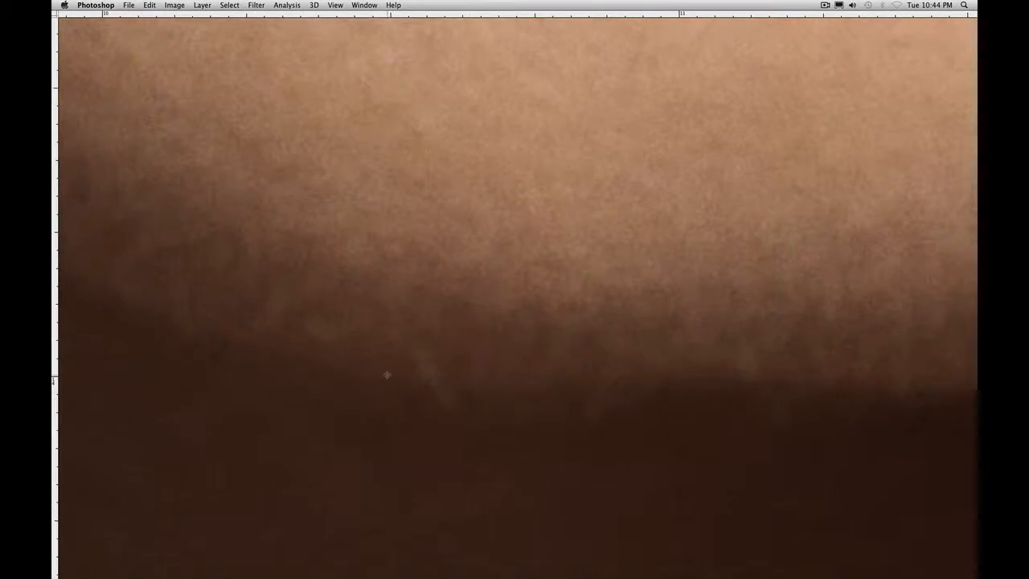
pyautogui.moveTo(446, 389)
pyautogui.mouseDown()
pyautogui.moveTo(418, 379)
pyautogui.moveTo(413, 363)
pyautogui.mouseUp()
# Clone along the whole underside of the chin to remove fine hairs and smooth its transition into the neck shadow
pyautogui.moveTo(711, 435); pyautogui.dragTo(390, 422)
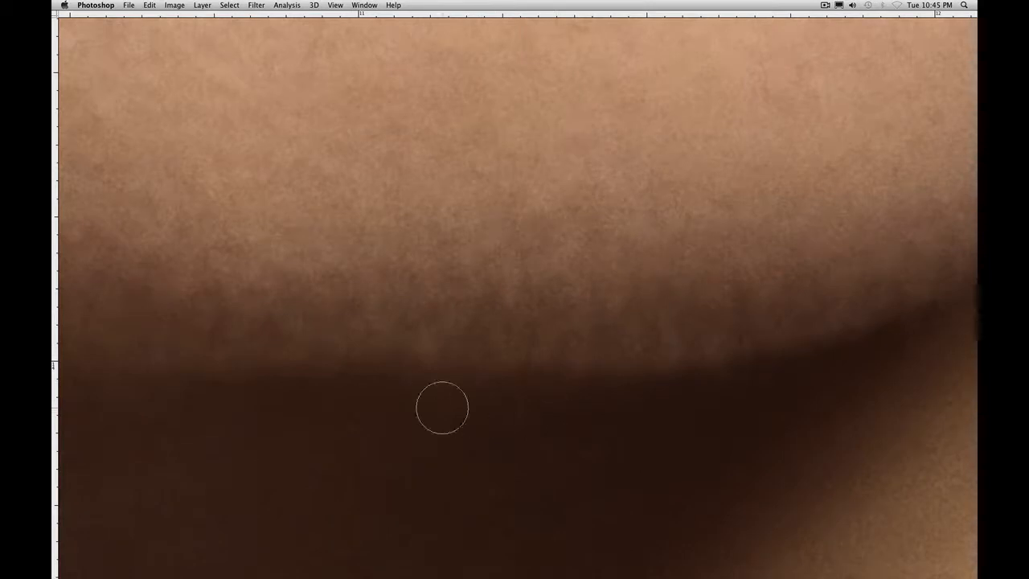
pyautogui.moveTo(388, 402); pyautogui.dragTo(845, 437)
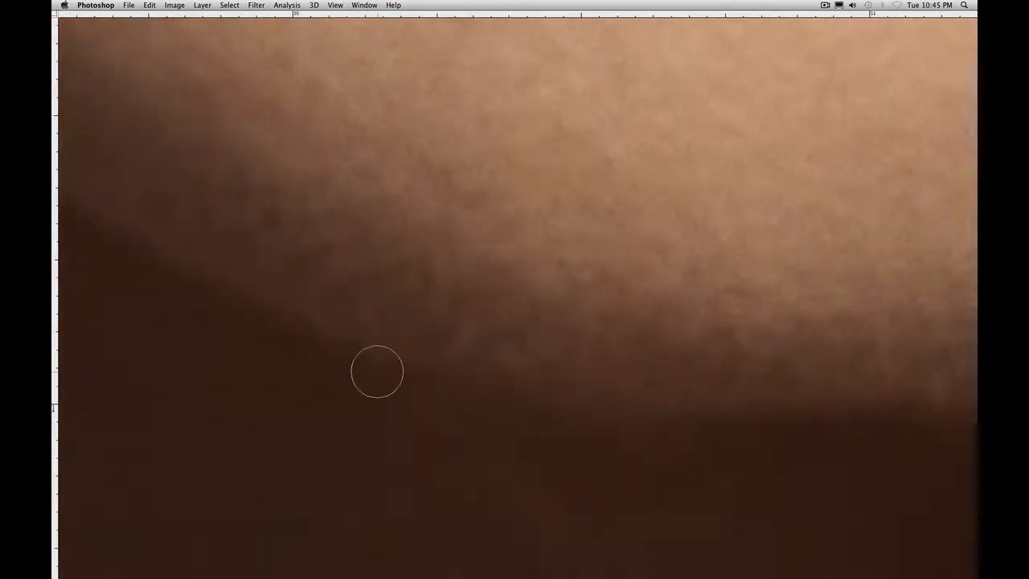
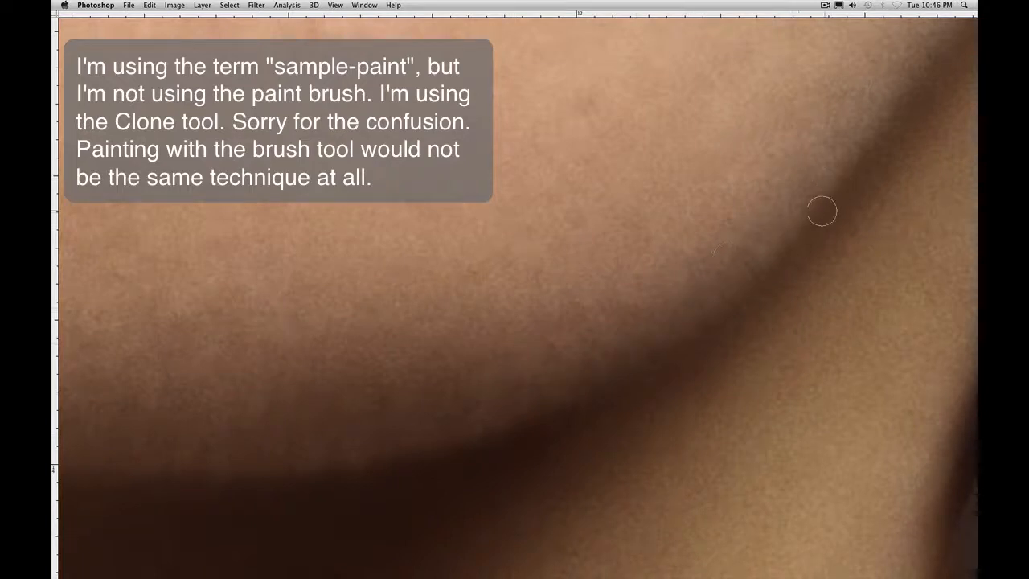
pyautogui.moveTo(259, 342); pyautogui.dragTo(806, 353)
pyautogui.moveTo(323, 379)
pyautogui.mouseDown()
pyautogui.moveTo(581, 316)
pyautogui.moveTo(808, 283)
pyautogui.mouseUp()
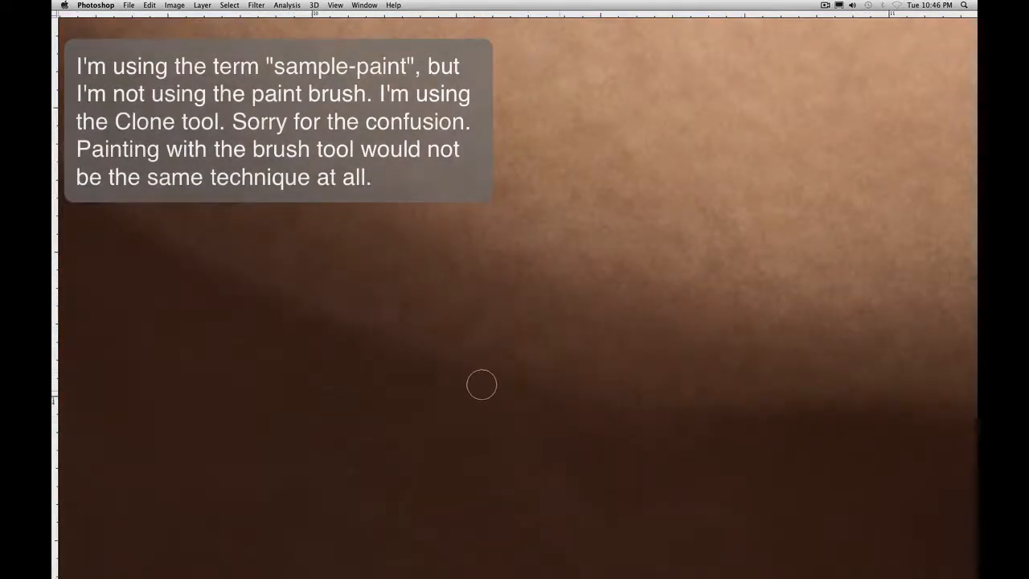
pyautogui.press('super+minus')
pyautogui.press('super+minus')
pyautogui.press('super+minus')
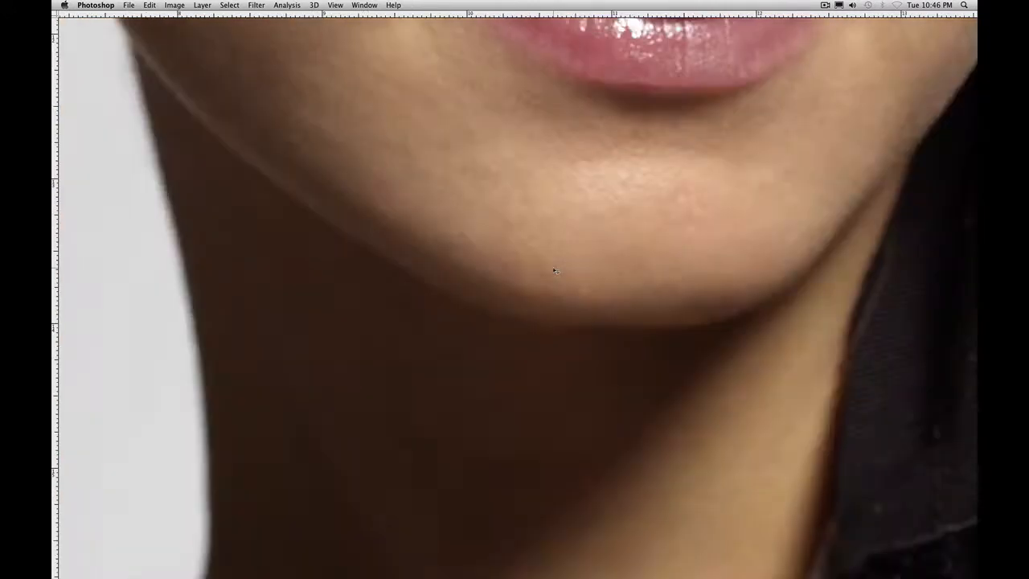
# Clone over the uneven tones on the chin, jaw and shadowed outer cheek, reducing the brush size for the cheek
pyautogui.scroll(5, 361, 220)
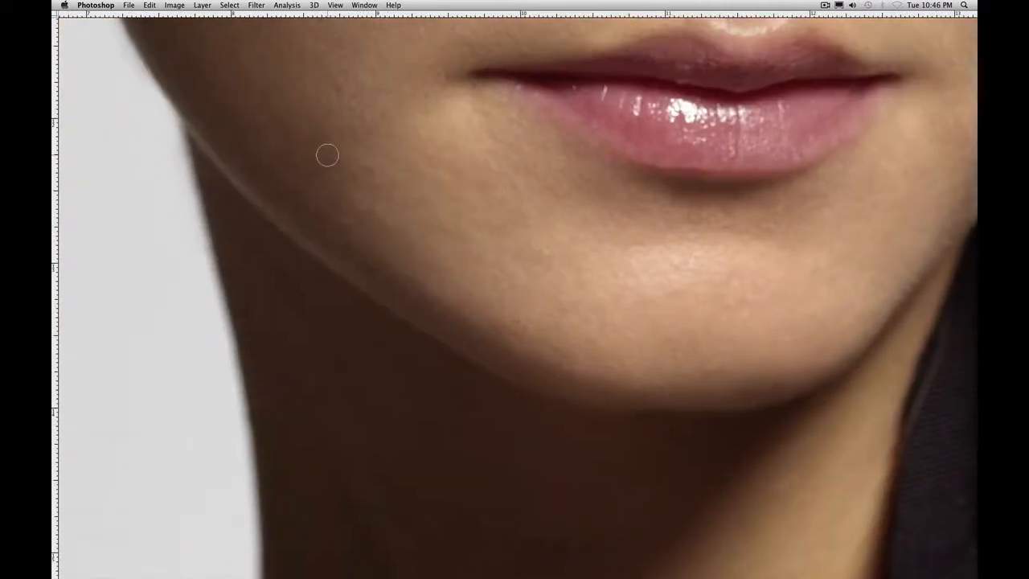
pyautogui.scroll(4, 327, 155)
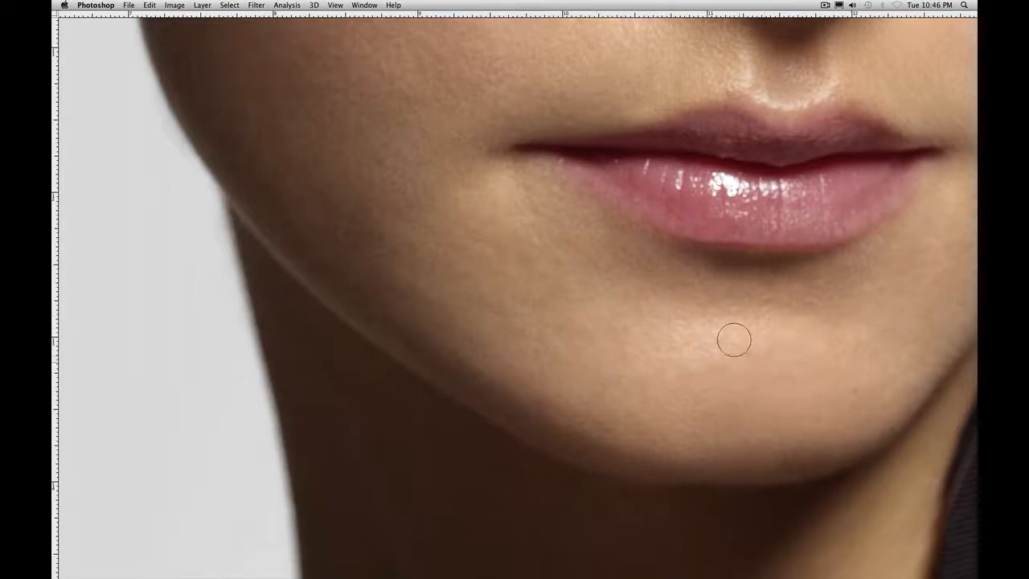
pyautogui.press('space')
pyautogui.moveTo(522, 190)
pyautogui.mouseDown()
pyautogui.moveTo(581, 280)
pyautogui.moveTo(666, 345)
pyautogui.moveTo(711, 401)
pyautogui.mouseUp()
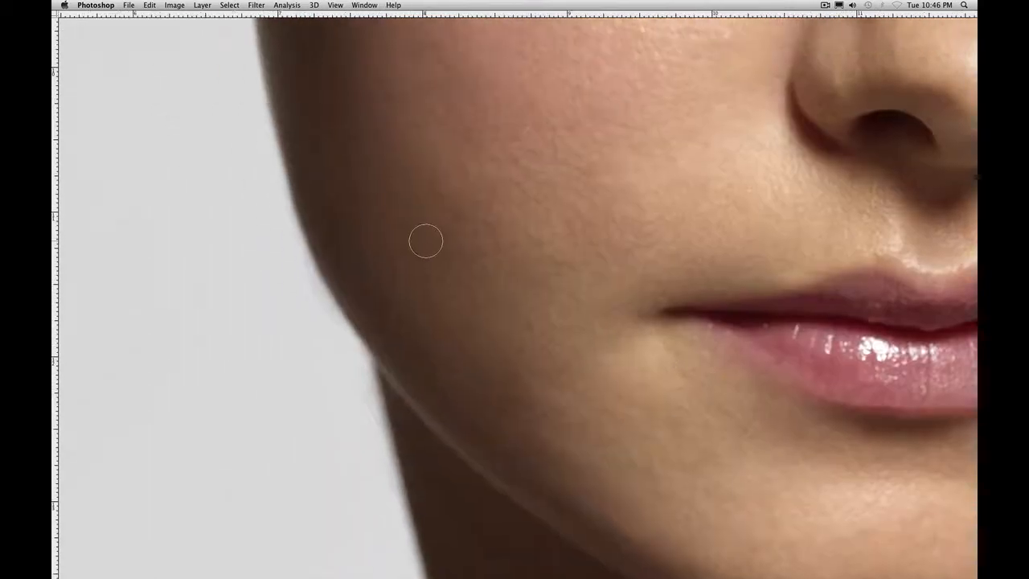
pyautogui.press('[')
pyautogui.moveTo(392, 138); pyautogui.dragTo(443, 351)
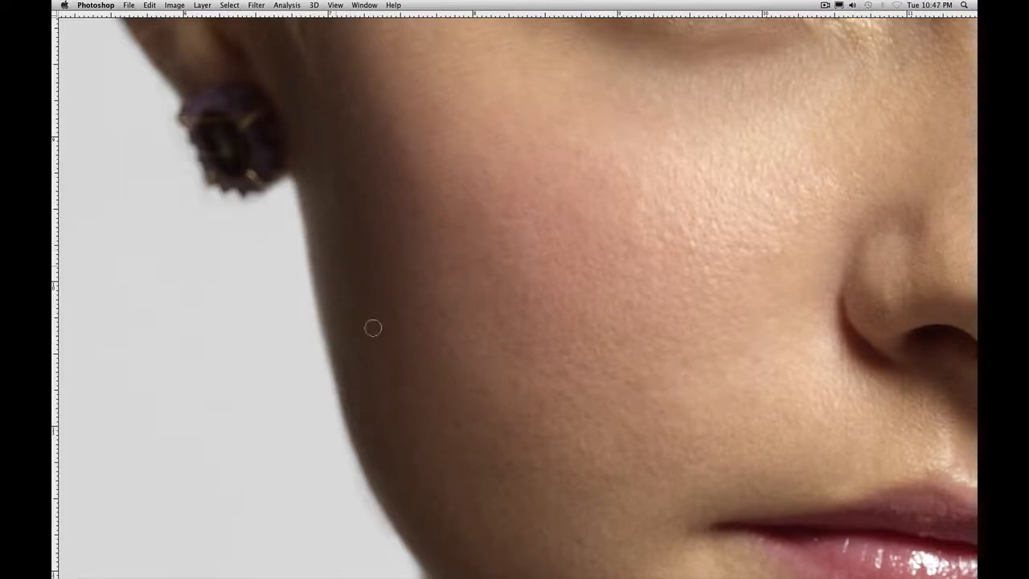
# Examine the cheek, mouth, chin and upper face, close up and in the full portrait, for remaining uneven areas
pyautogui.moveTo(892, 444); pyautogui.dragTo(635, 336)
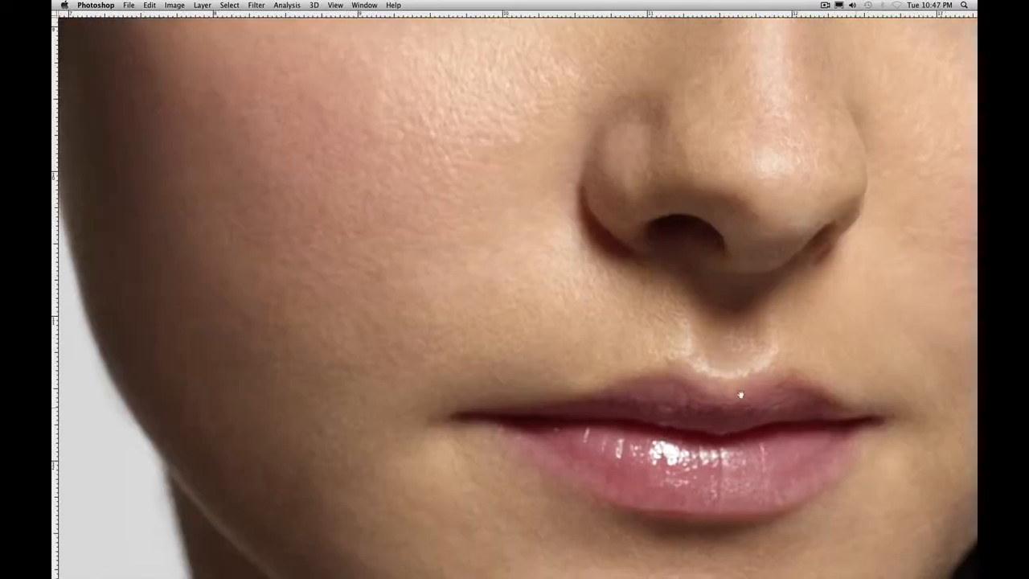
pyautogui.moveTo(919, 417); pyautogui.dragTo(557, 395)
pyautogui.moveTo(682, 458); pyautogui.dragTo(690, 249)
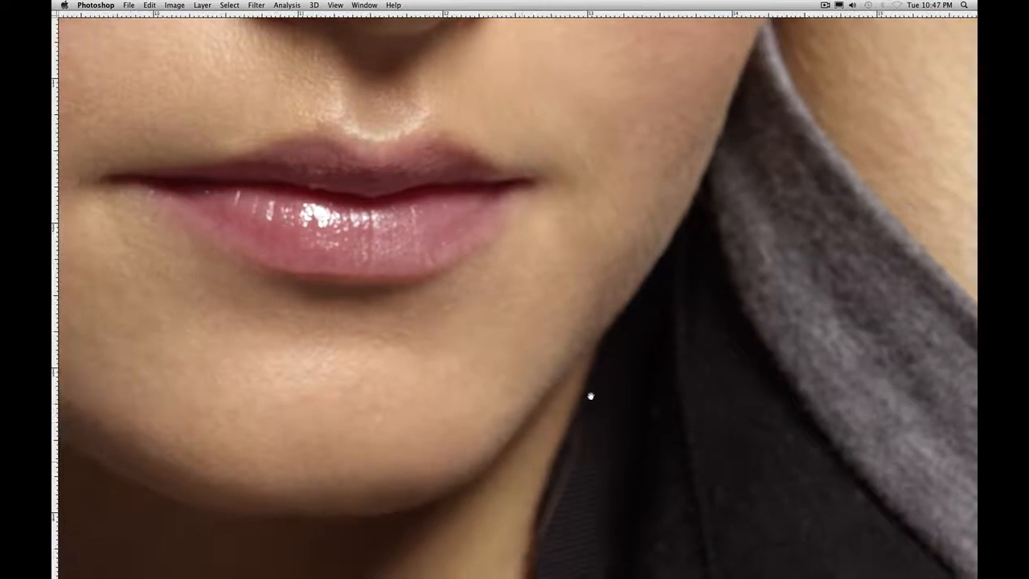
pyautogui.moveTo(590, 395); pyautogui.dragTo(747, 281)
pyautogui.press('super+0')
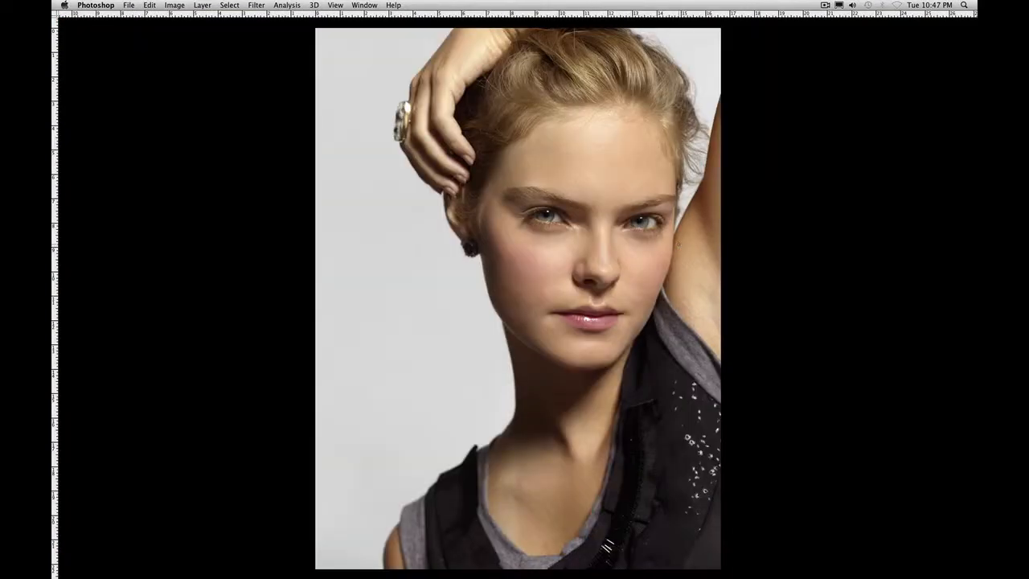
pyautogui.moveTo(750, 201); pyautogui.dragTo(414, 447)
pyautogui.moveTo(566, 357); pyautogui.dragTo(548, 358)
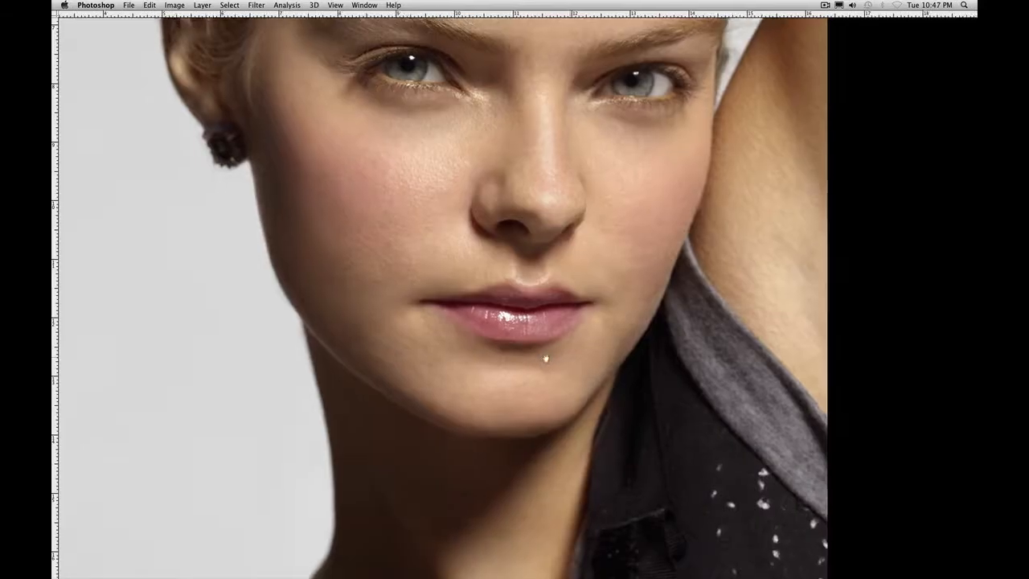
pyautogui.scroll(5, 579, 278)
pyautogui.scroll(4, 600, 331)
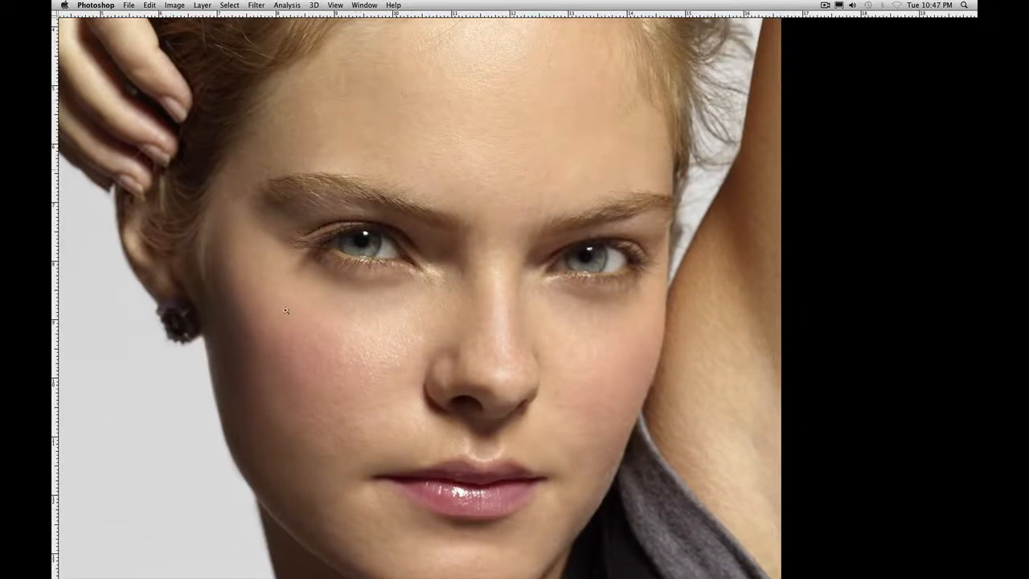
# Clone over the fine wrinkles at the outer corner of the eye near the temple, sampling the skin beside them
pyautogui.moveTo(251, 319); pyautogui.dragTo(384, 168)
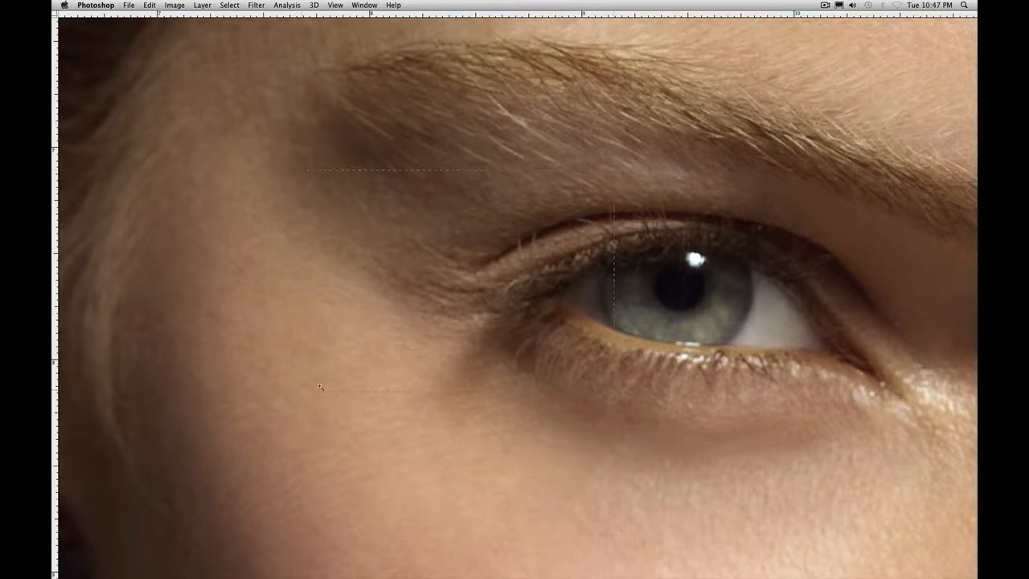
pyautogui.moveTo(614, 169); pyautogui.dragTo(303, 391)
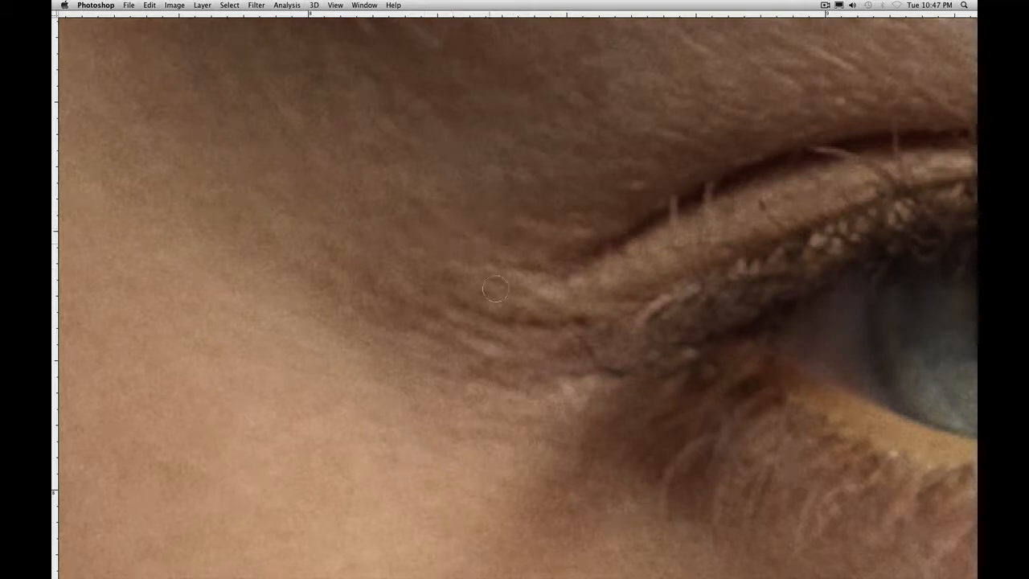
pyautogui.moveTo(469, 308); pyautogui.dragTo(473, 317)
pyautogui.keyDown('alt'); pyautogui.click(428, 290); pyautogui.keyUp('alt')
pyautogui.click(455, 315)
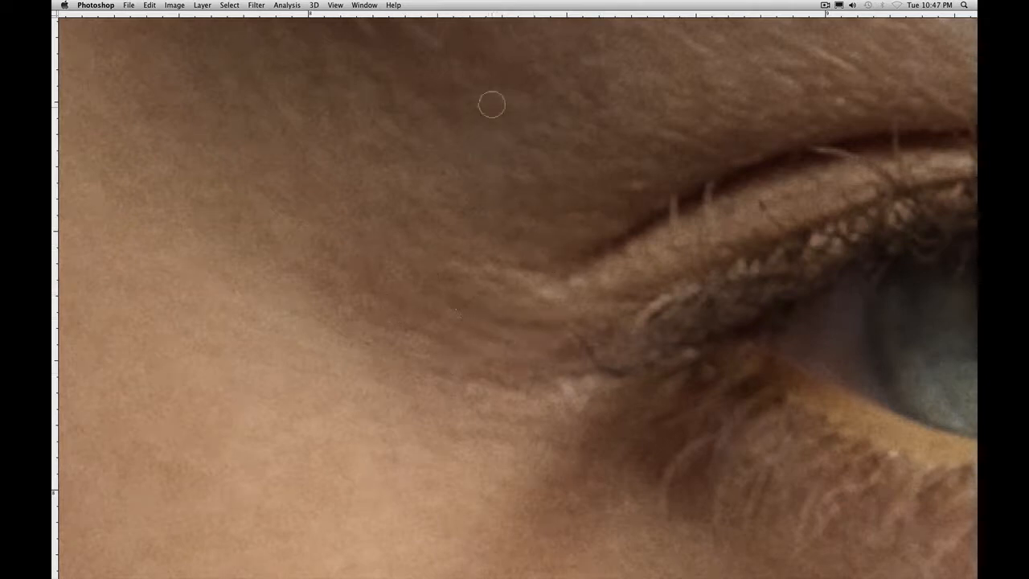
# Clone over the light stray hairs below the eyebrow's outer end with a larger Clone Stamp at 20% flow
pyautogui.scroll(5, 517, 188)
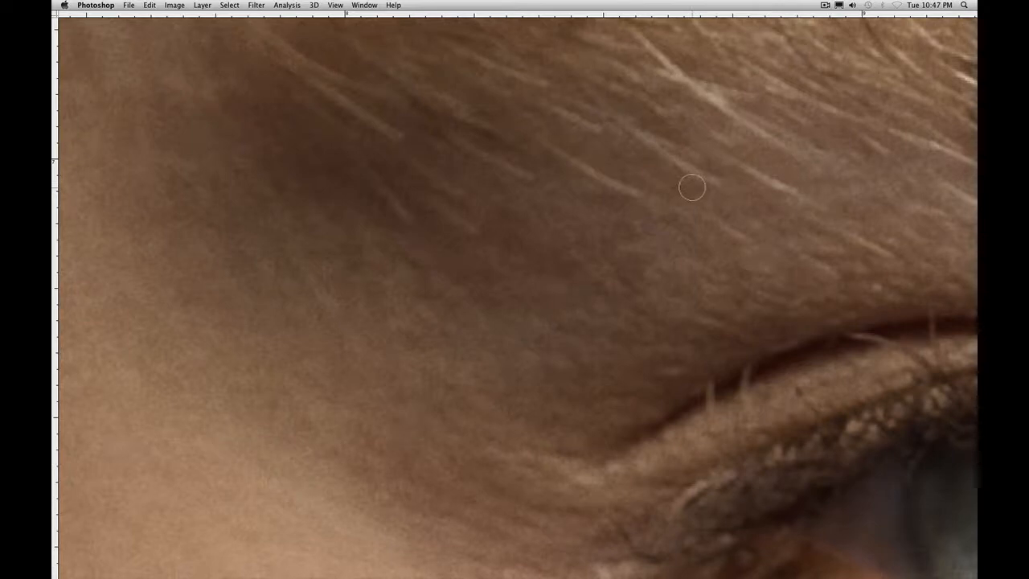
pyautogui.press('Tab')
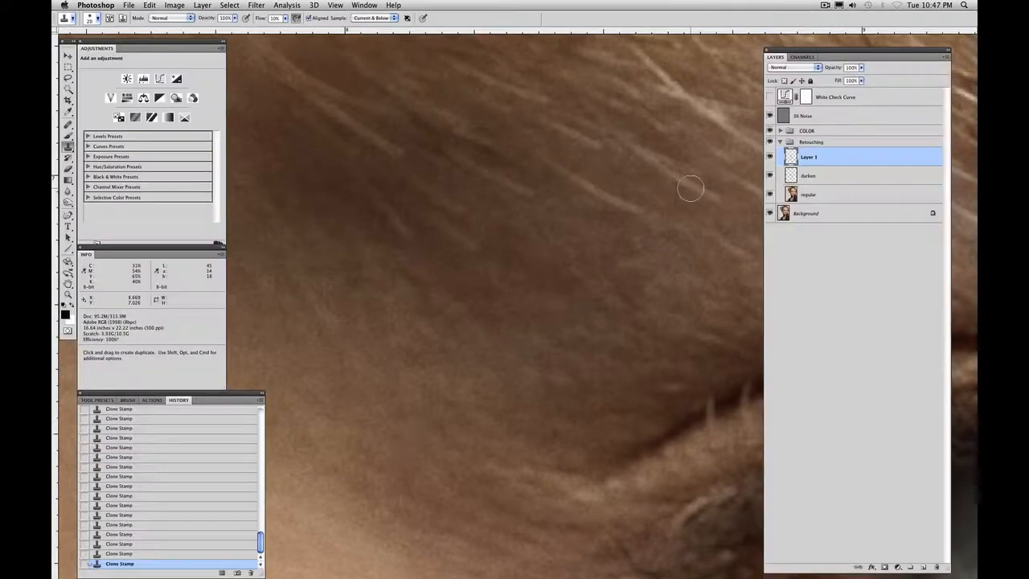
pyautogui.press('Tab')
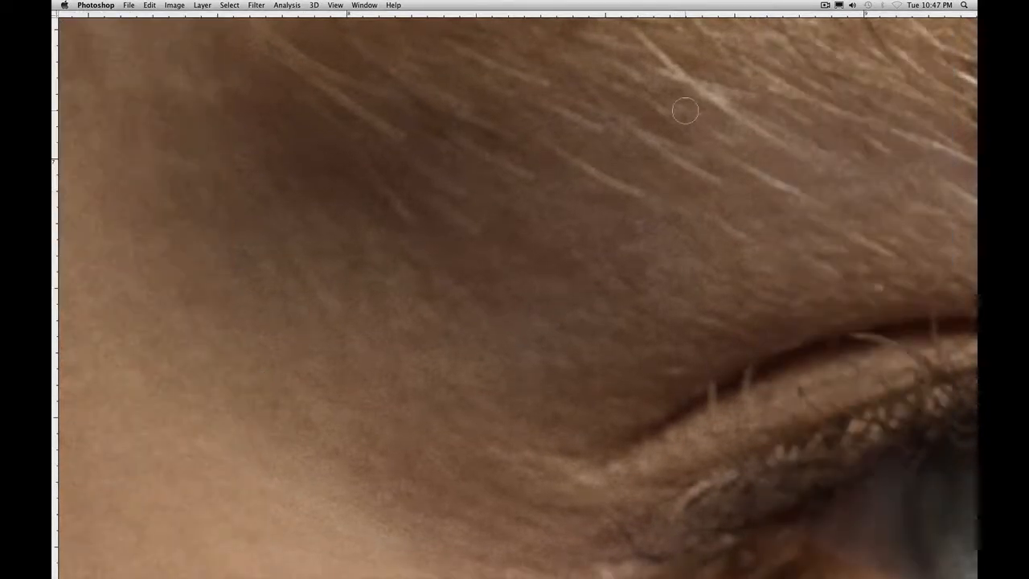
pyautogui.press('Tab')
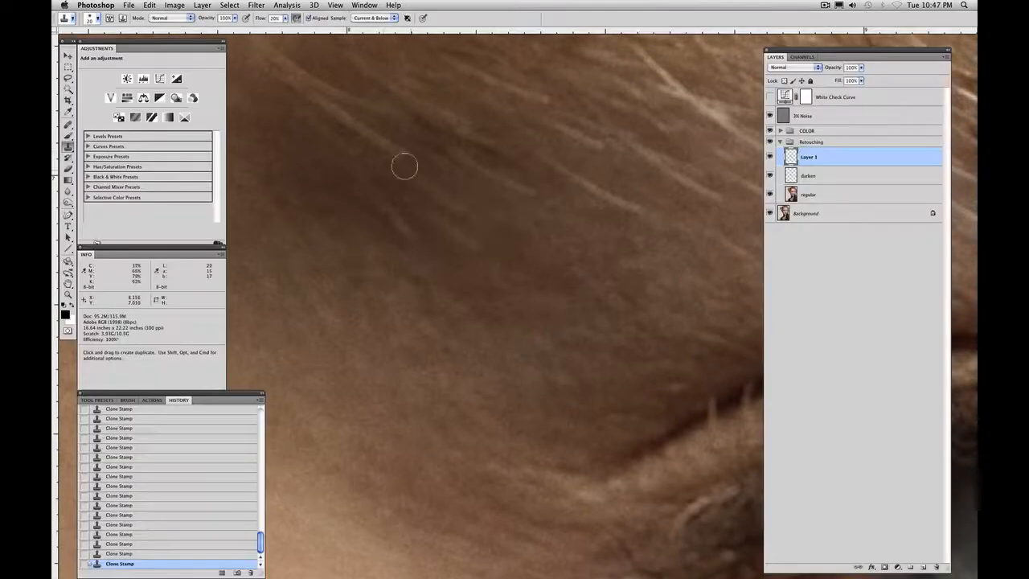
pyautogui.press('Tab')
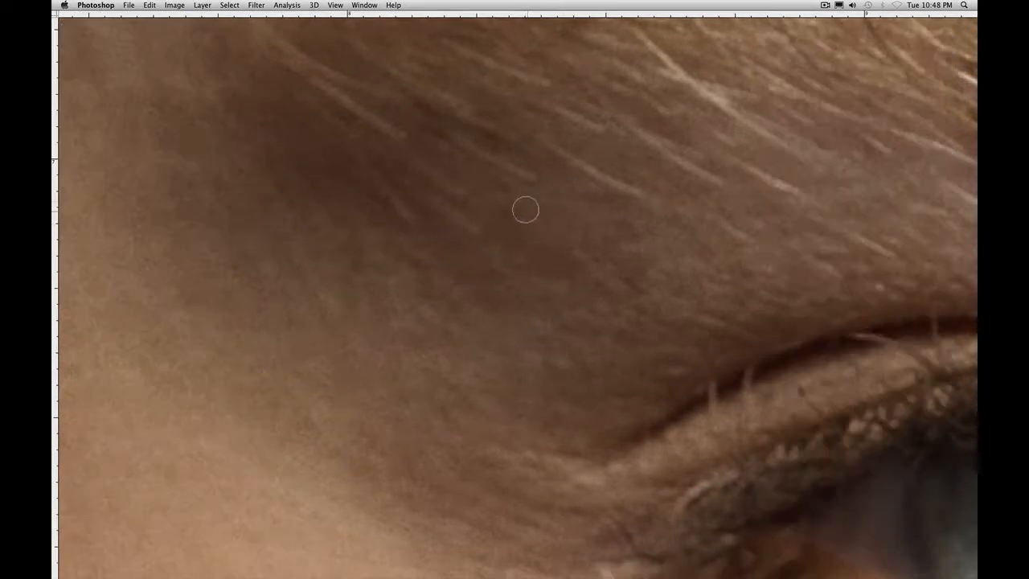
pyautogui.moveTo(499, 147); pyautogui.dragTo(577, 250)
pyautogui.press(']')
pyautogui.press(']')
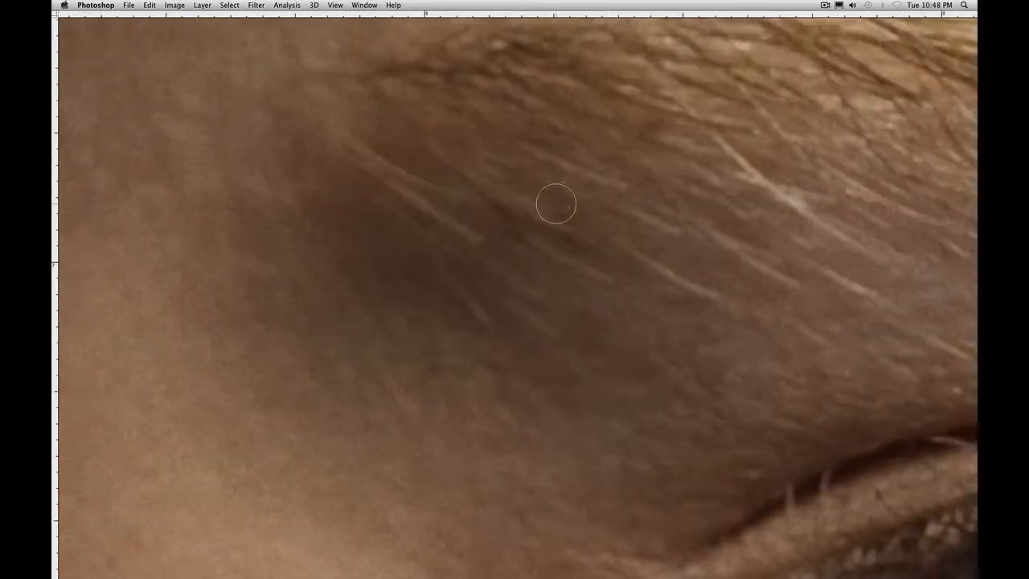
pyautogui.keyDown('alt'); pyautogui.click(372, 203); pyautogui.keyUp('alt')
pyautogui.moveTo(496, 254); pyautogui.dragTo(407, 204)
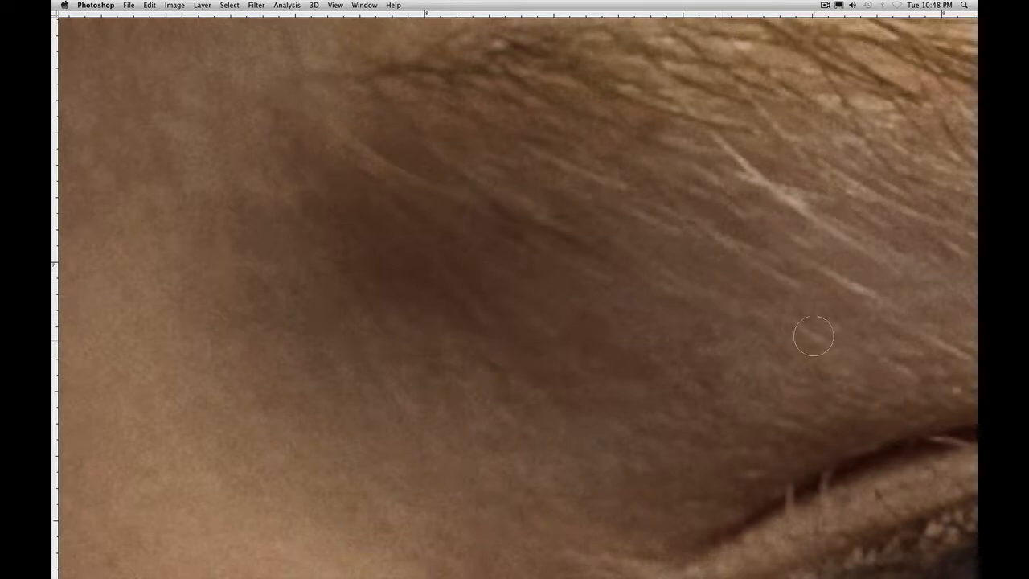
# Clone over the bright stray hairs between the middle of the eyebrow and the upper eyelid
pyautogui.moveTo(911, 261); pyautogui.dragTo(581, 271)
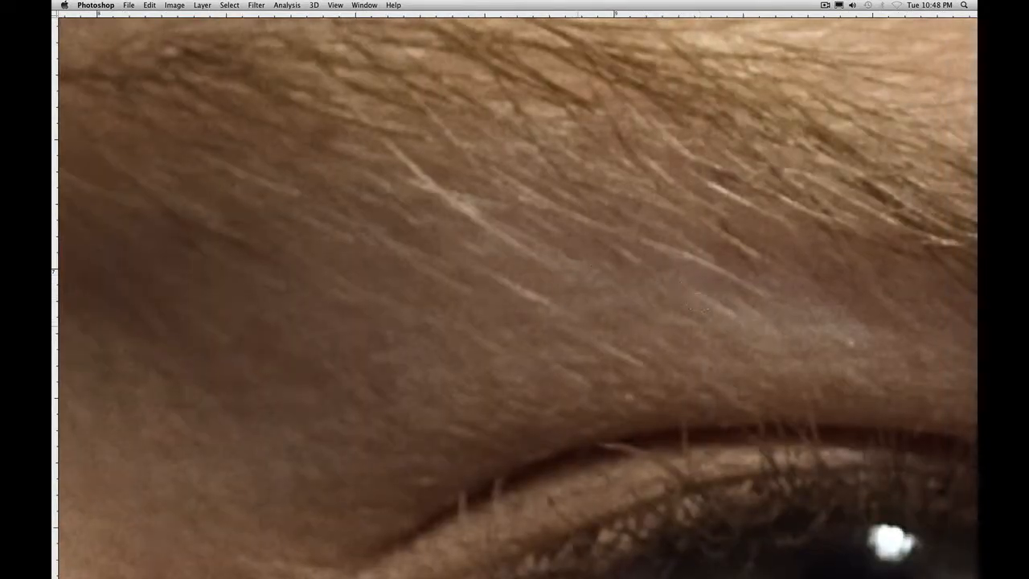
pyautogui.moveTo(394, 151); pyautogui.dragTo(545, 254)
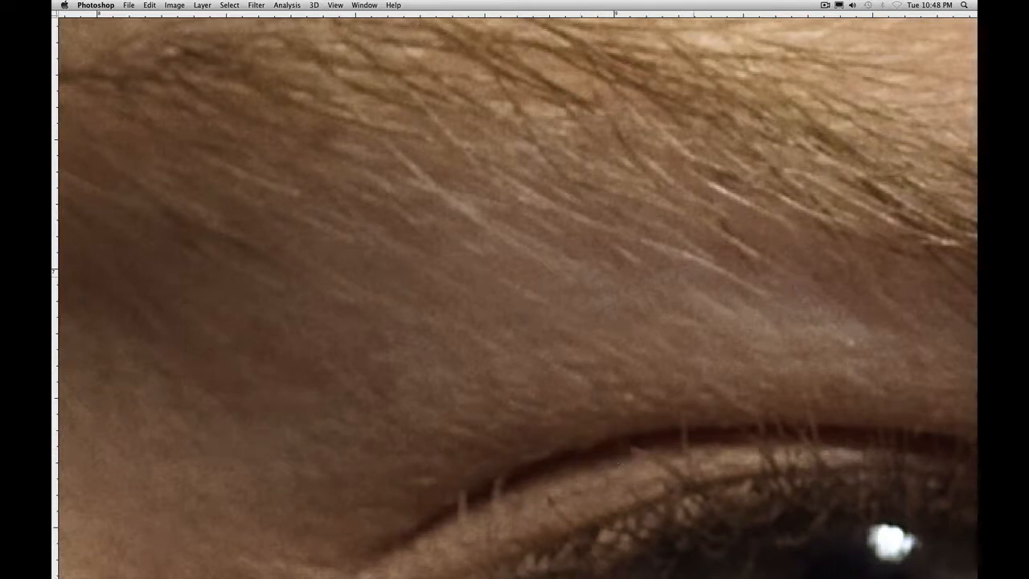
pyautogui.moveTo(885, 330); pyautogui.dragTo(523, 300)
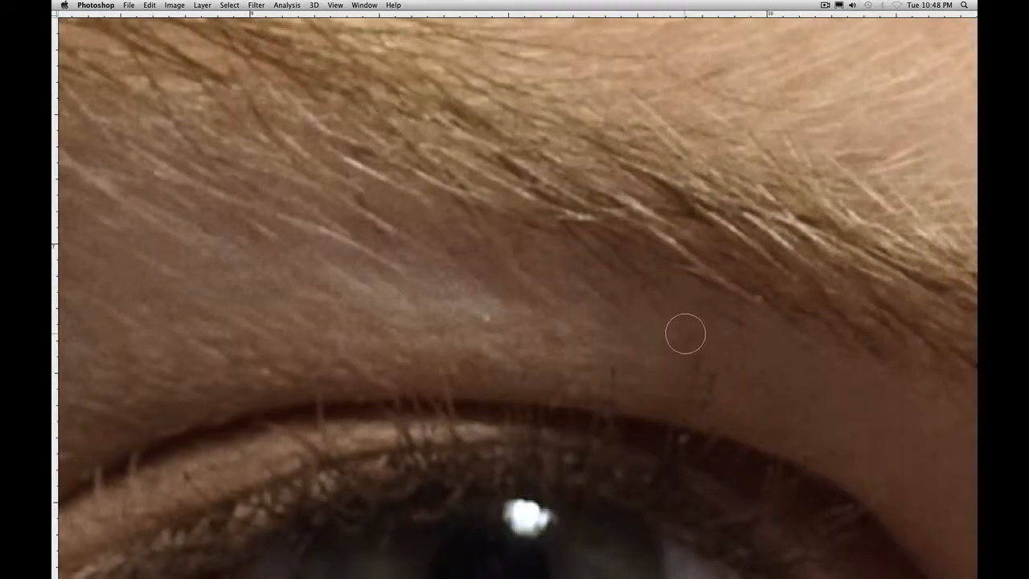
# Merge the darken and regular layers with the eye-area clone layer above them into one layer inside the Retouching group
pyautogui.press('super+0')
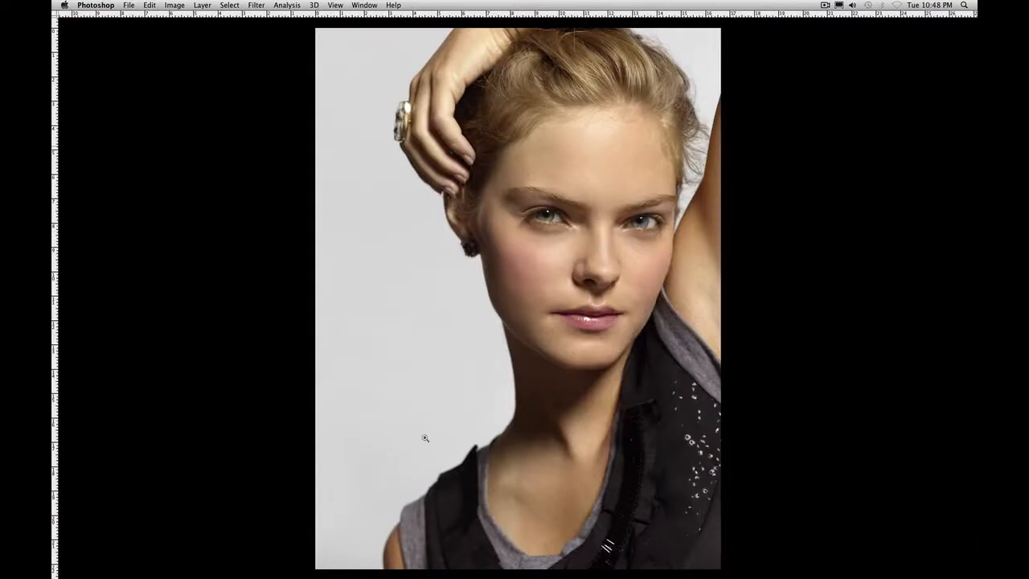
pyautogui.click(643, 334)
pyautogui.moveTo(597, 348); pyautogui.dragTo(591, 371)
pyautogui.press('Tab')
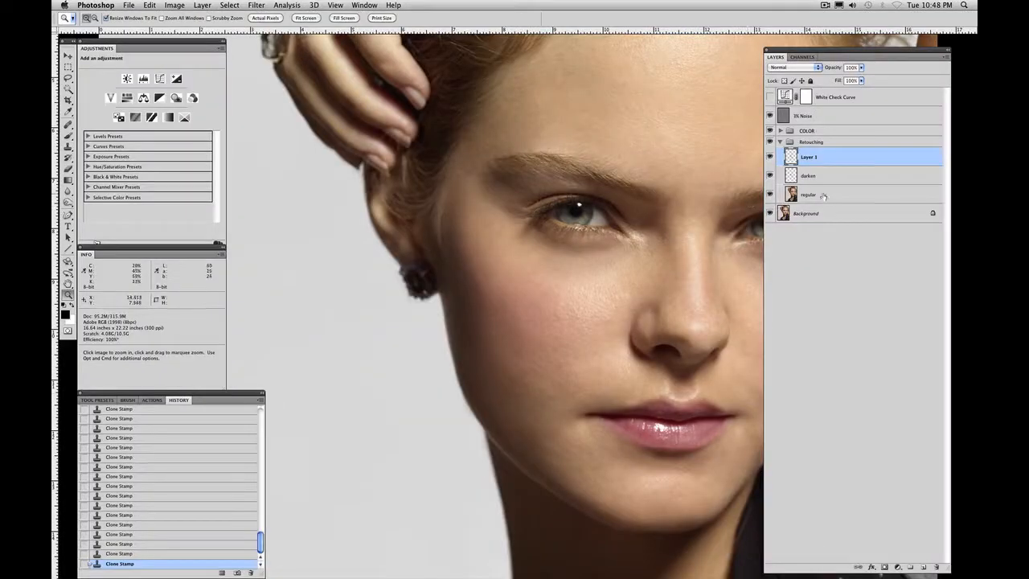
pyautogui.moveTo(694, 242); pyautogui.dragTo(568, 260)
pyautogui.moveTo(689, 211); pyautogui.dragTo(639, 213)
pyautogui.press('v')
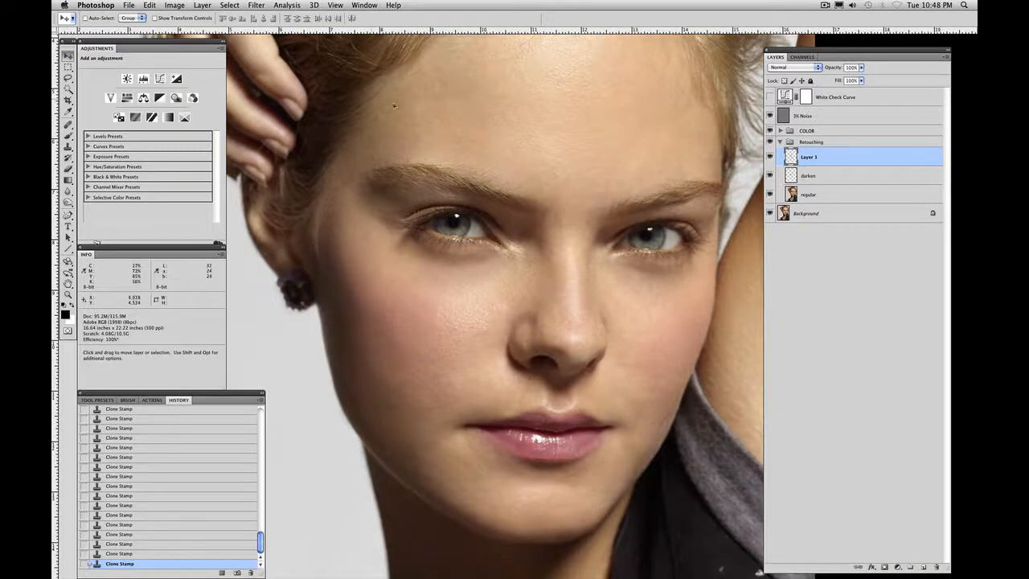
pyautogui.moveTo(644, 177); pyautogui.dragTo(625, 190)
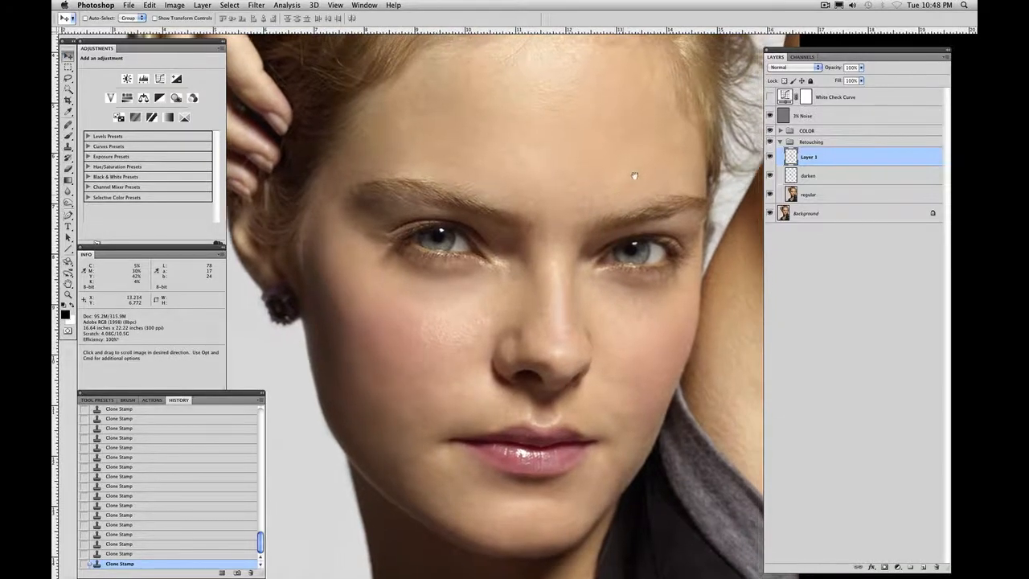
pyautogui.keyDown('shift'); pyautogui.click(808, 195); pyautogui.keyUp('shift')
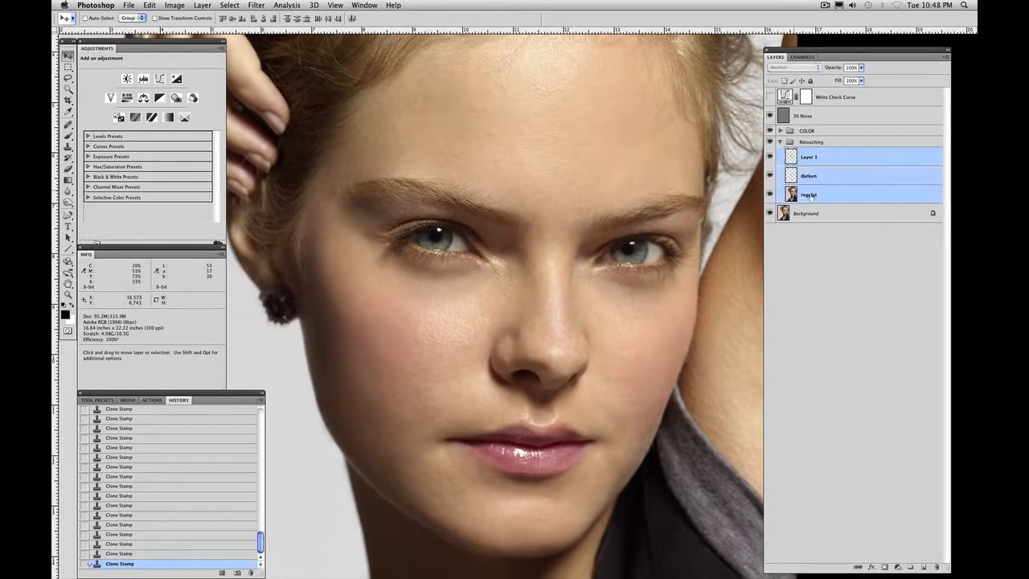
pyautogui.press('super+e')
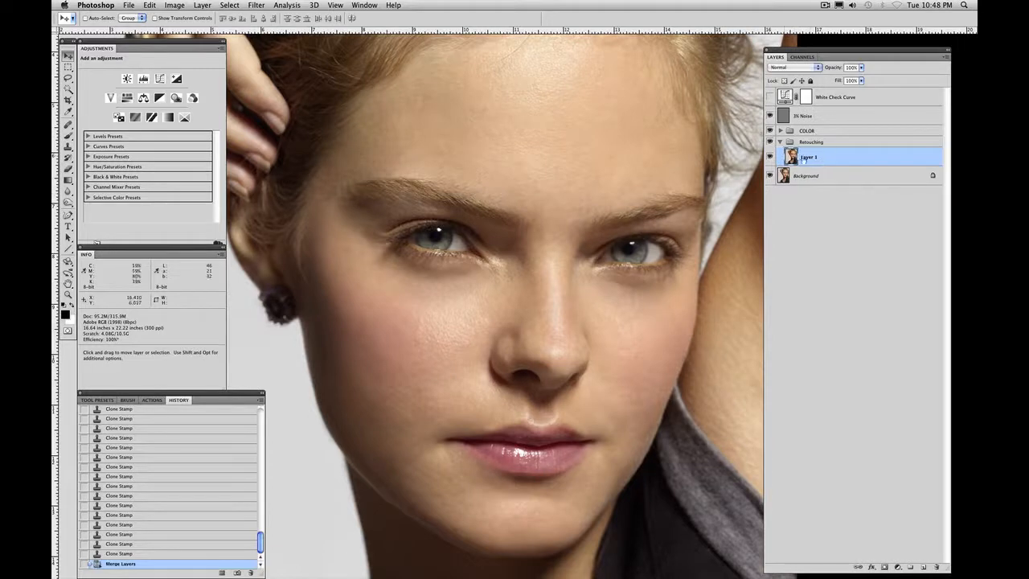
# Compare the face before and after retouching by hiding and showing the Retouching group twice
pyautogui.click(770, 143)
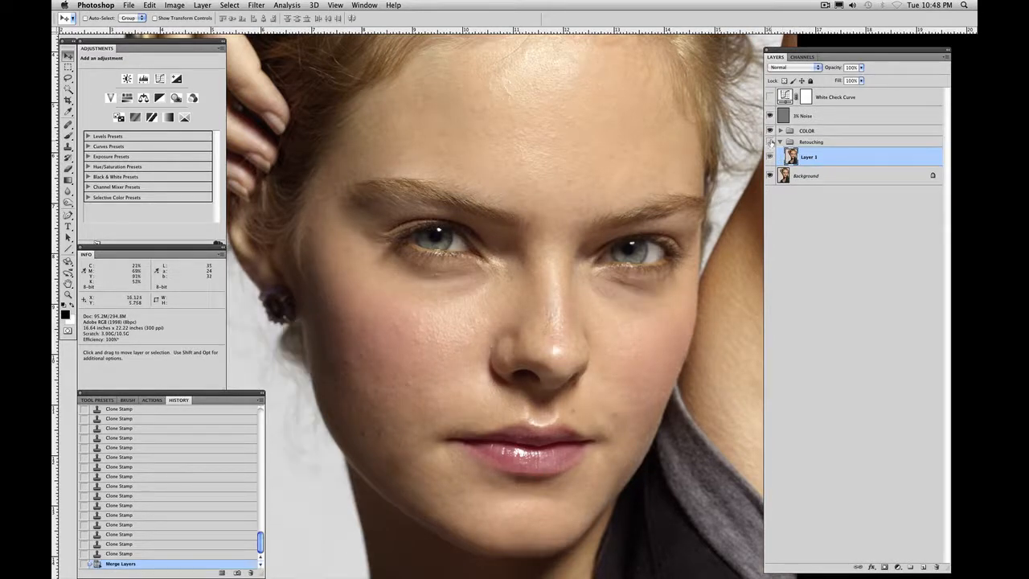
pyautogui.click(770, 143)
pyautogui.click(770, 143)
pyautogui.click(770, 143)
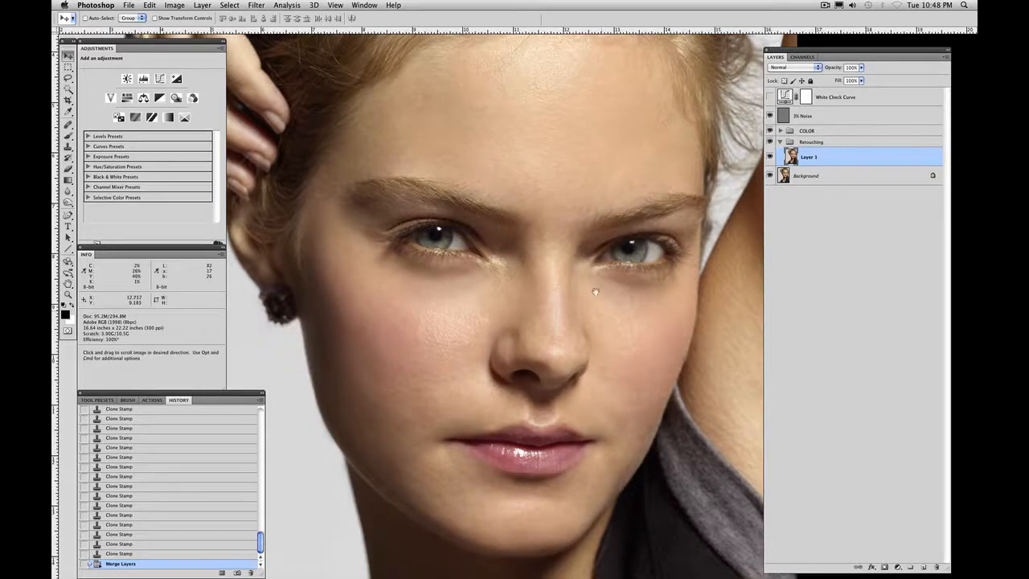
# Examine the retouched face, neck, chest and raised arm at reduced magnification for skin smoothness and even shadow transitions
pyautogui.moveTo(593, 294); pyautogui.dragTo(574, 213)
pyautogui.press('super+minus')
pyautogui.press('super+minus')
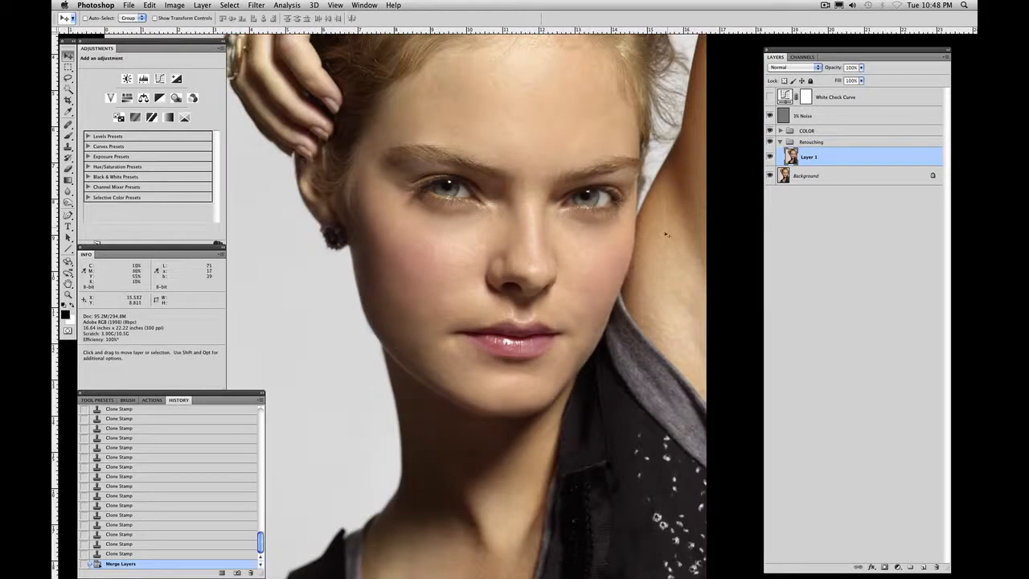
pyautogui.scroll(-5, 568, 299)
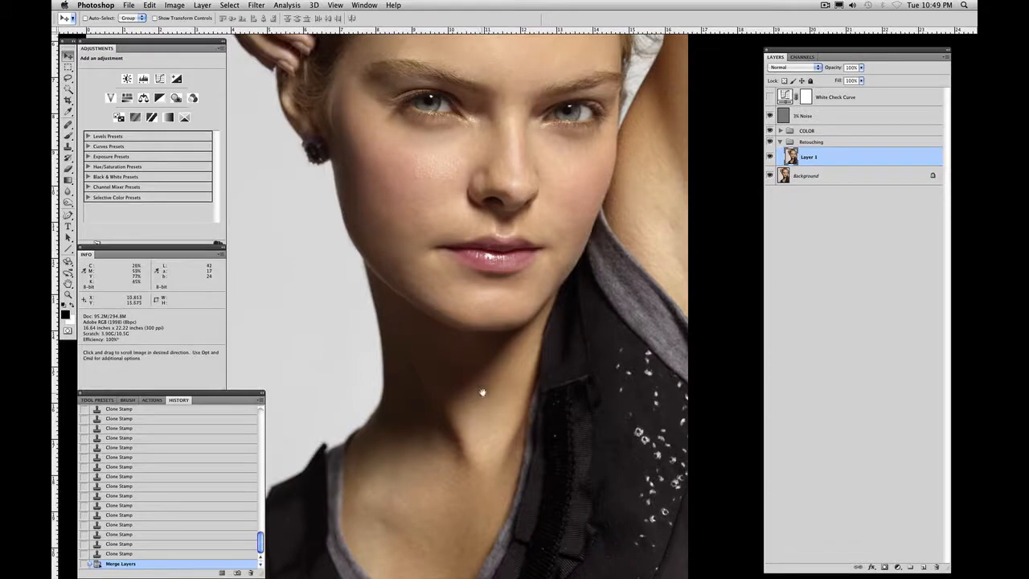
pyautogui.scroll(-2, 482, 378)
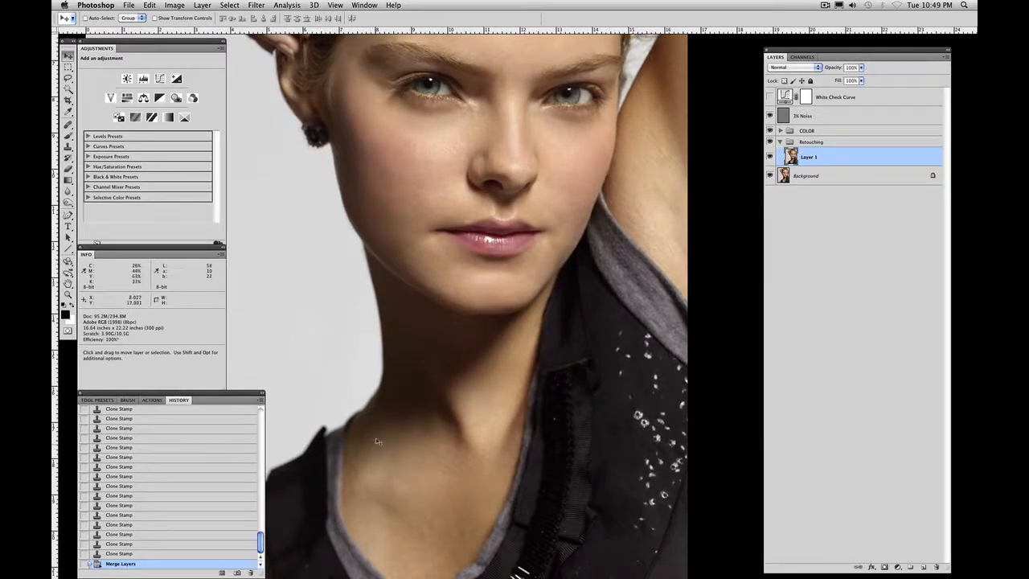
pyautogui.scroll(3, 558, 298)
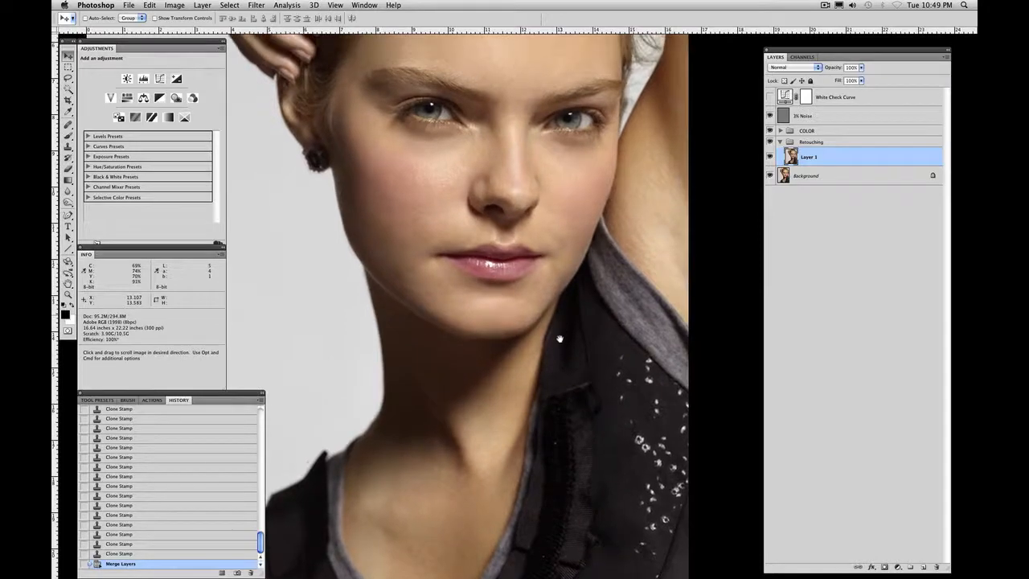
pyautogui.scroll(2, 560, 338)
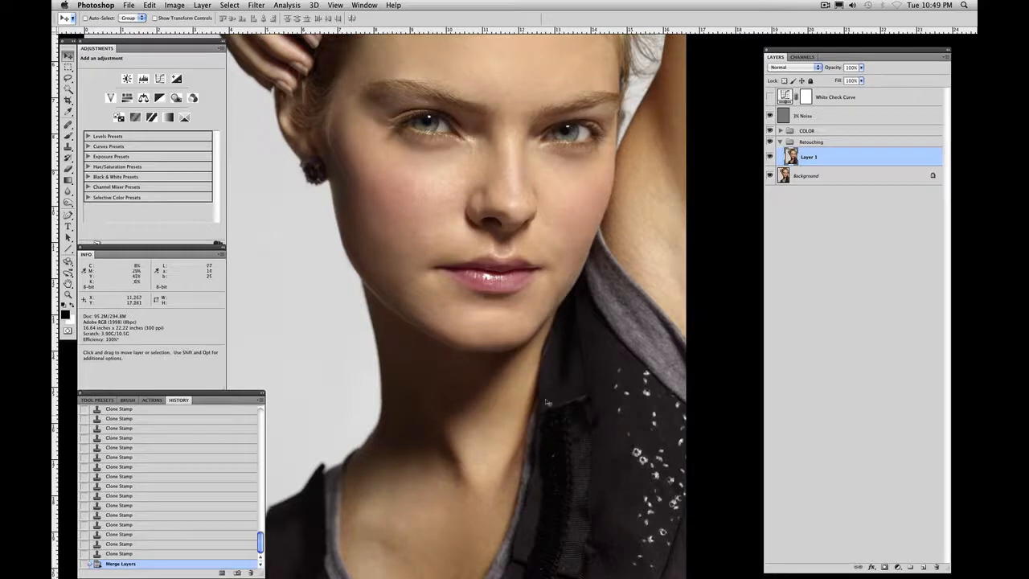
pyautogui.scroll(10, 588, 241)
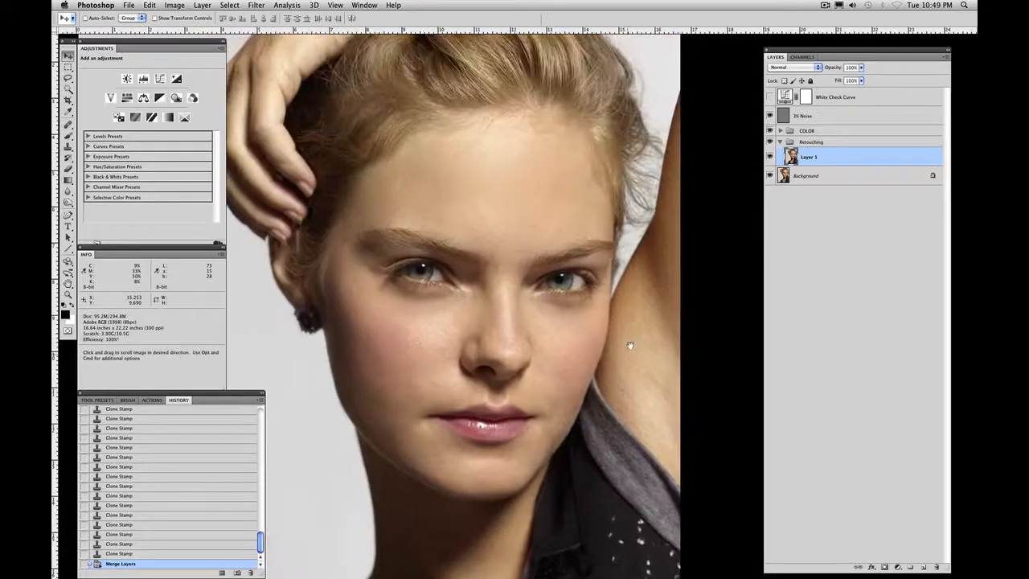
pyautogui.scroll(2, 611, 283)
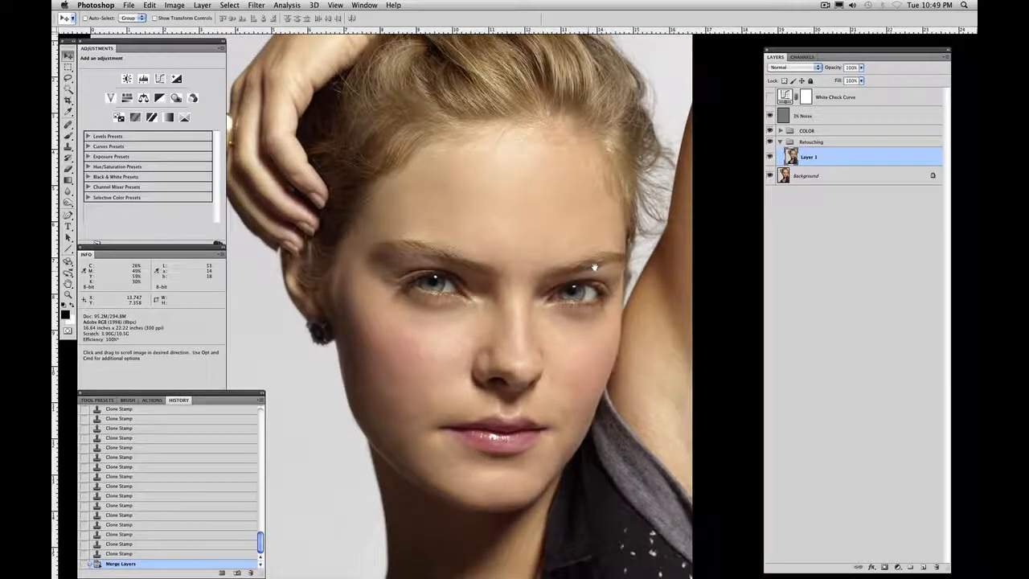